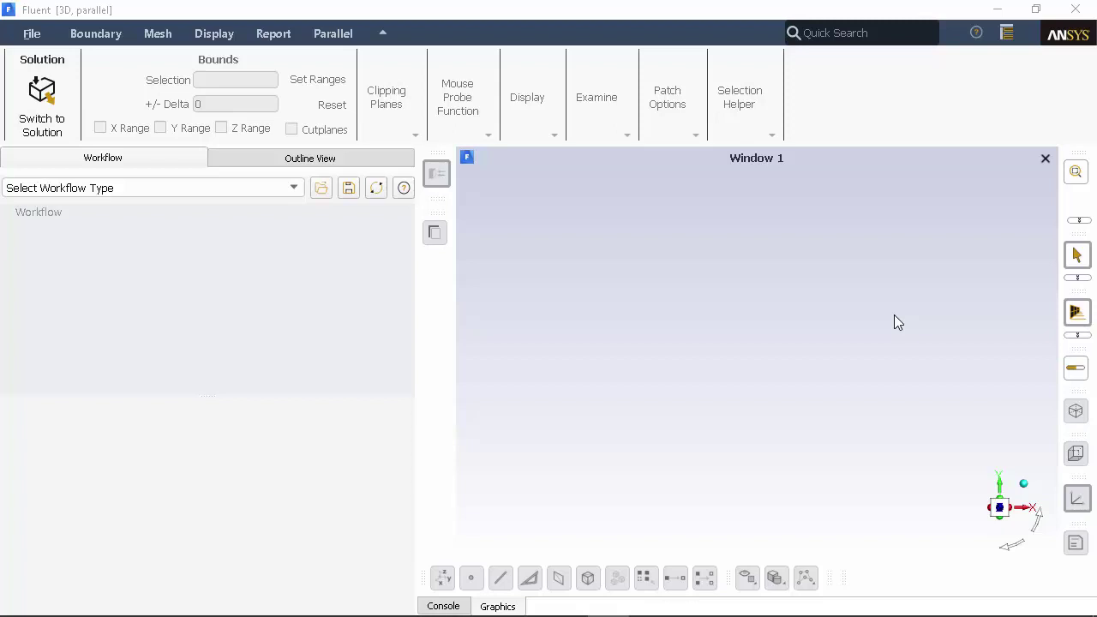
Step: Choose Watertight Geometry as the workflow type and open its Import Geometry task
click(406, 165)
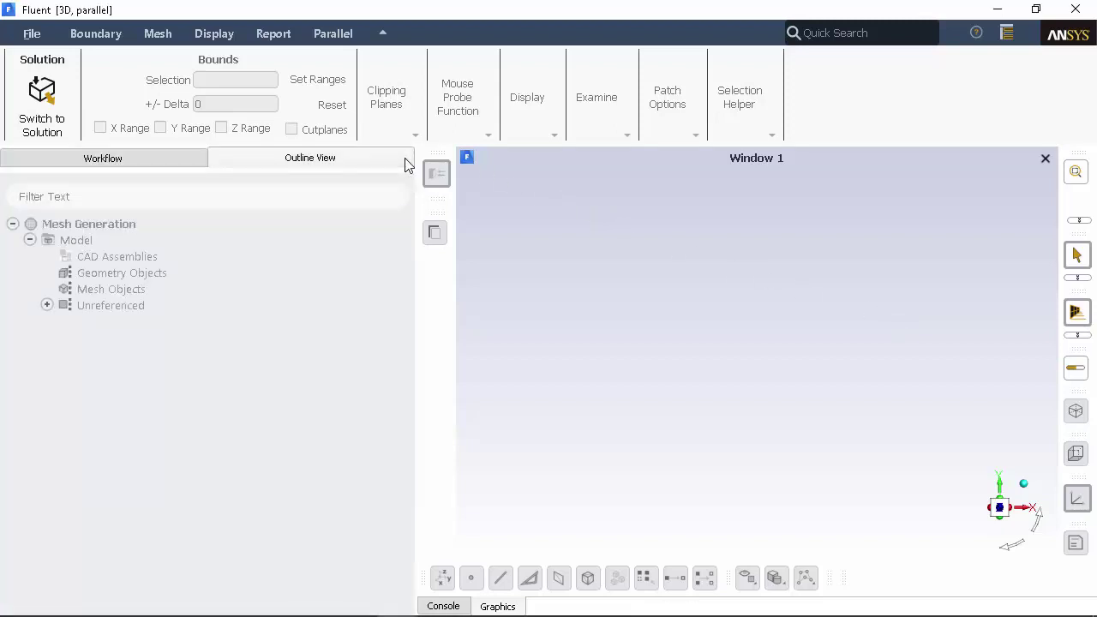
click(193, 163)
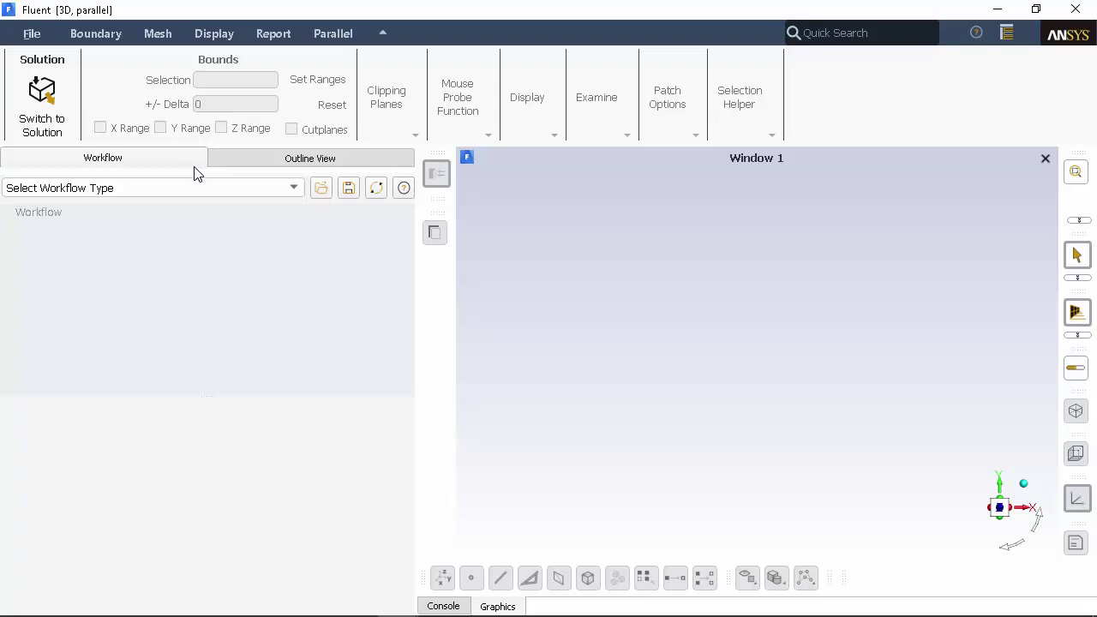
click(210, 189)
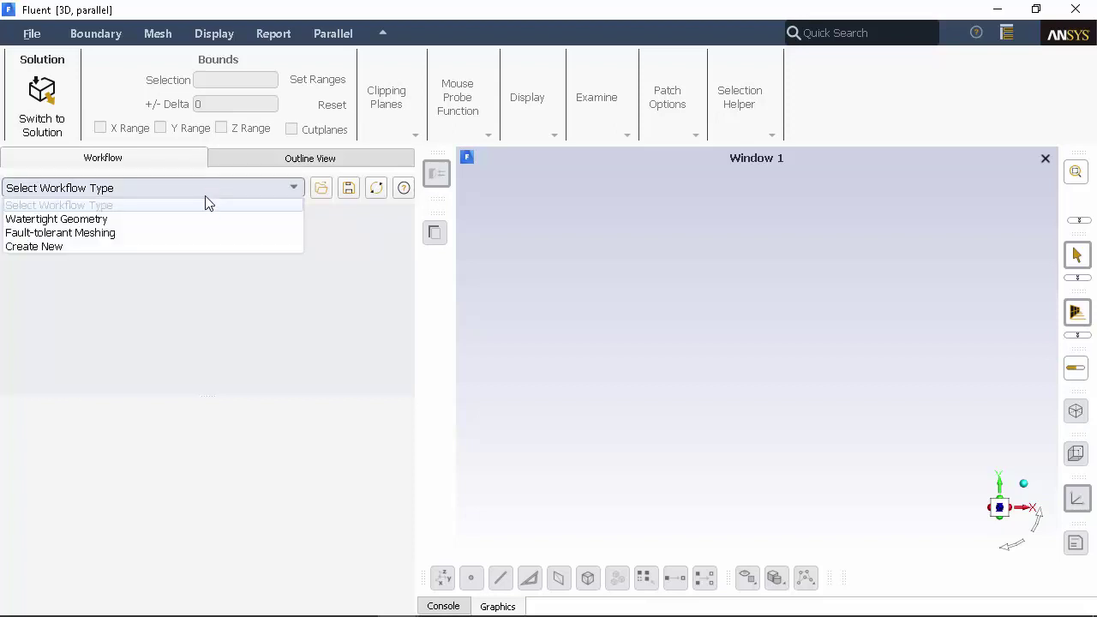
click(201, 218)
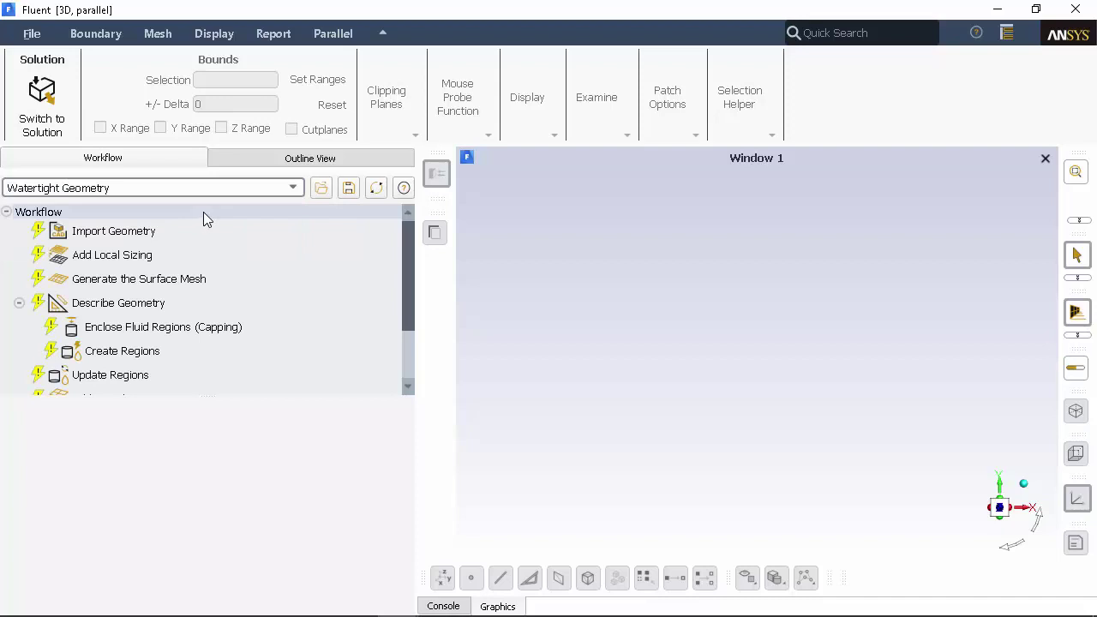
scroll(287, 215, down, 2)
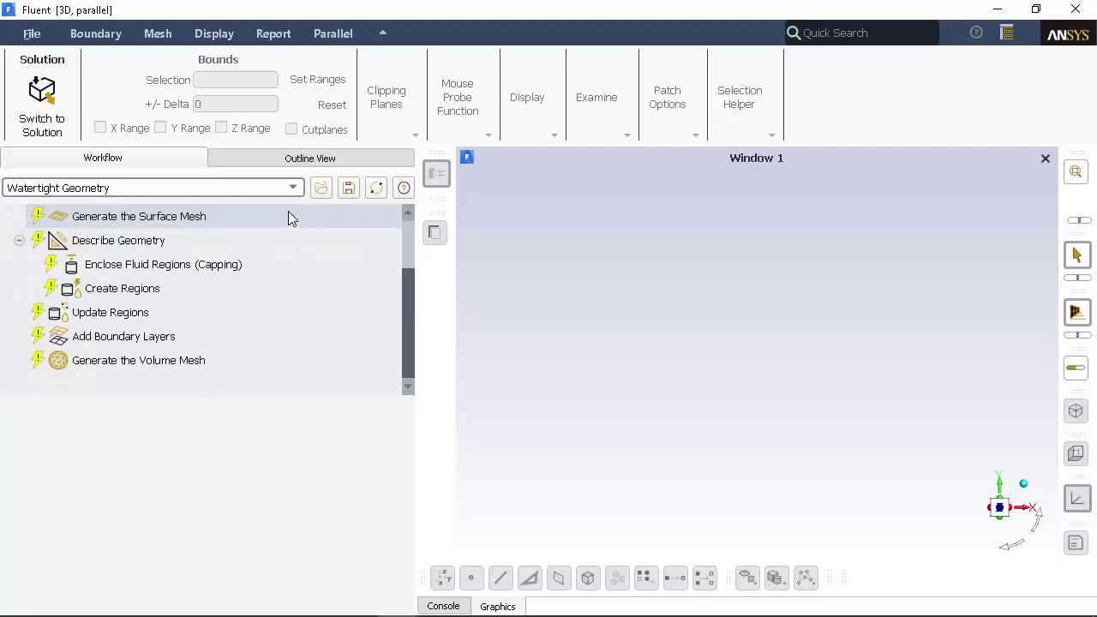
scroll(288, 219, up, 2)
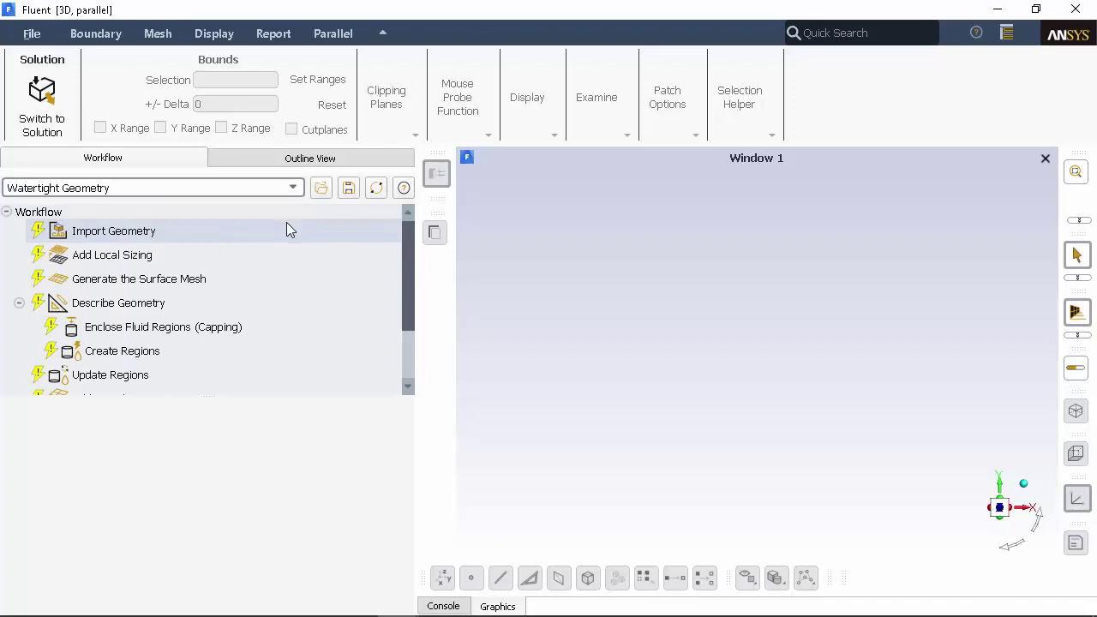
click(286, 230)
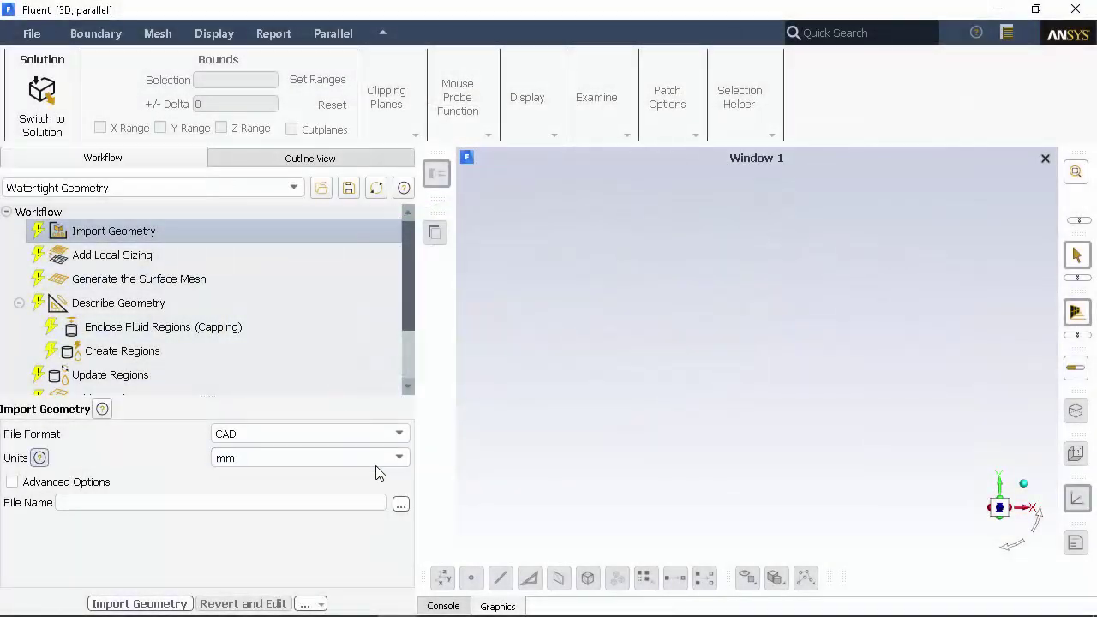
Step: Keep mm as the geometry units and pick ROV-geometry.scdoc as the CAD file
click(383, 460)
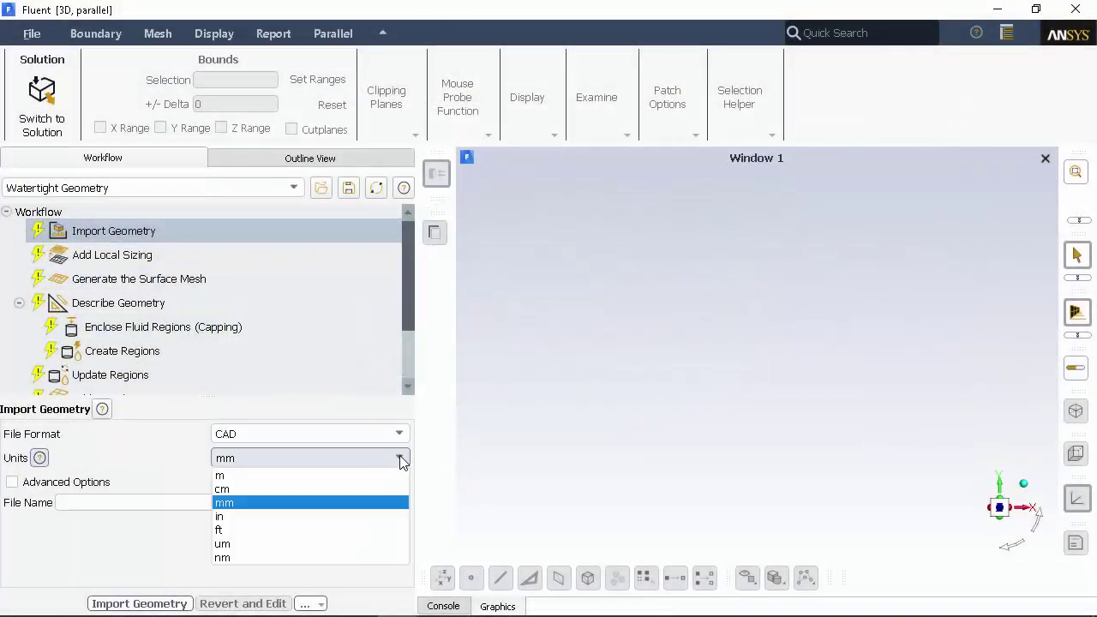
click(401, 461)
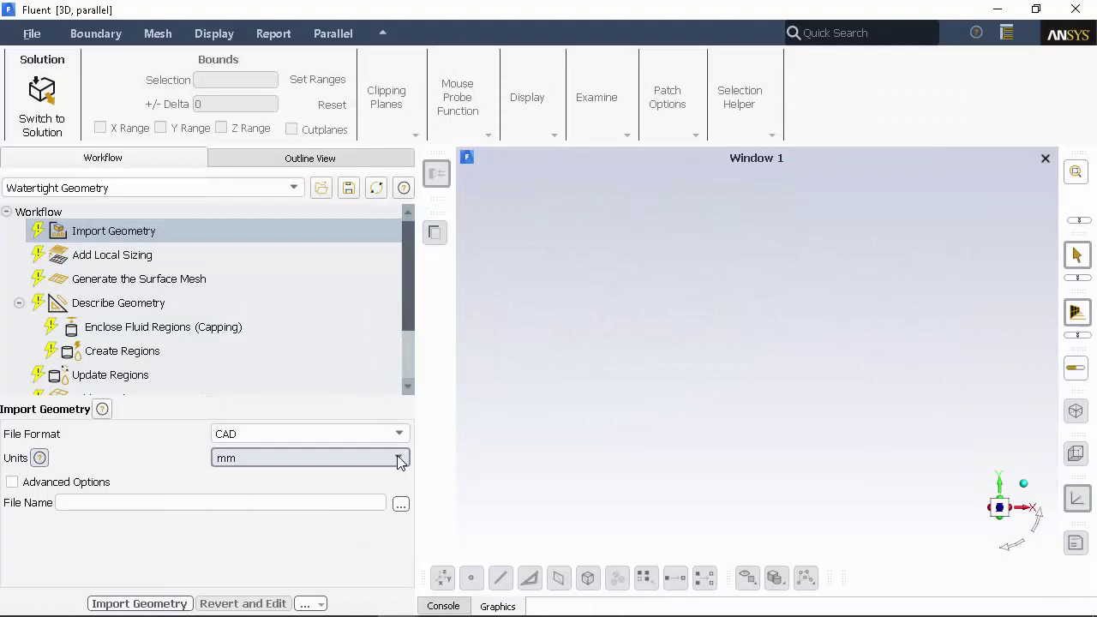
click(95, 486)
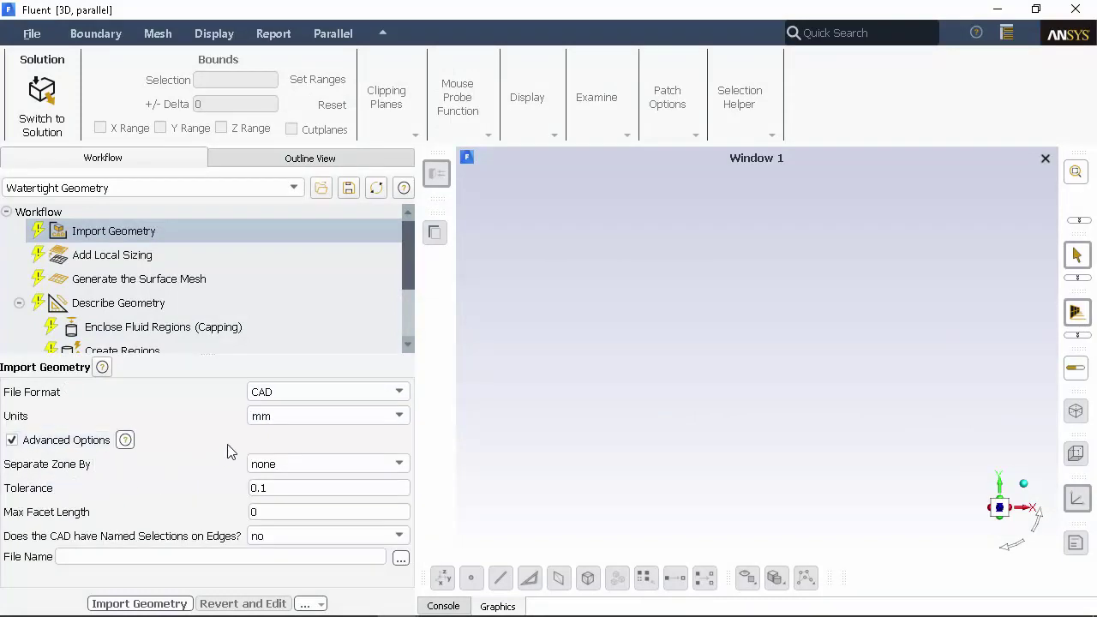
click(11, 439)
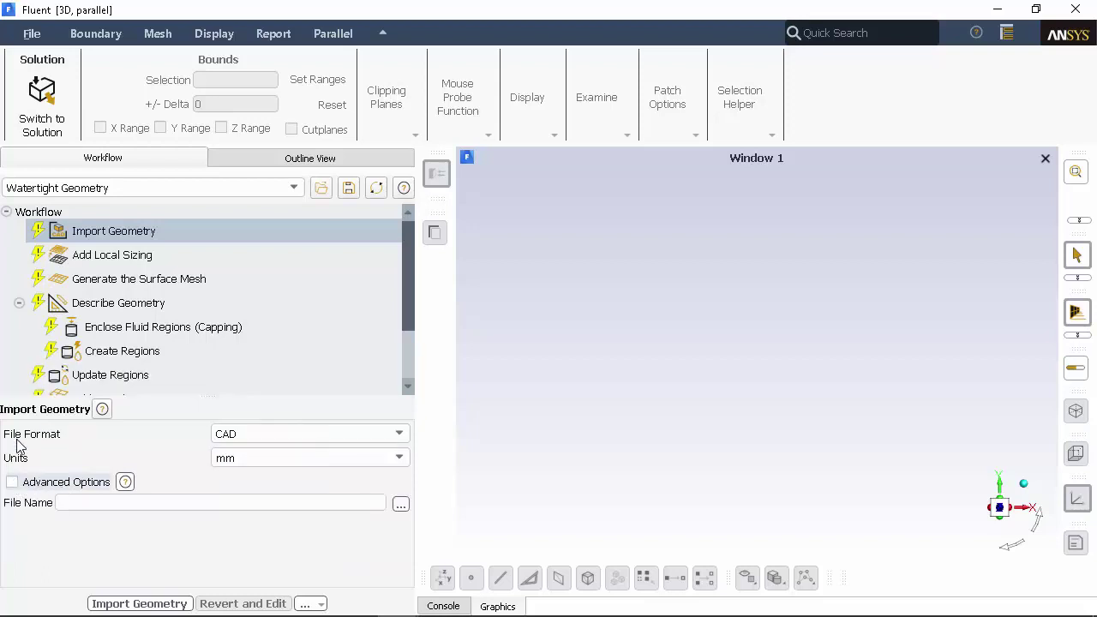
click(402, 505)
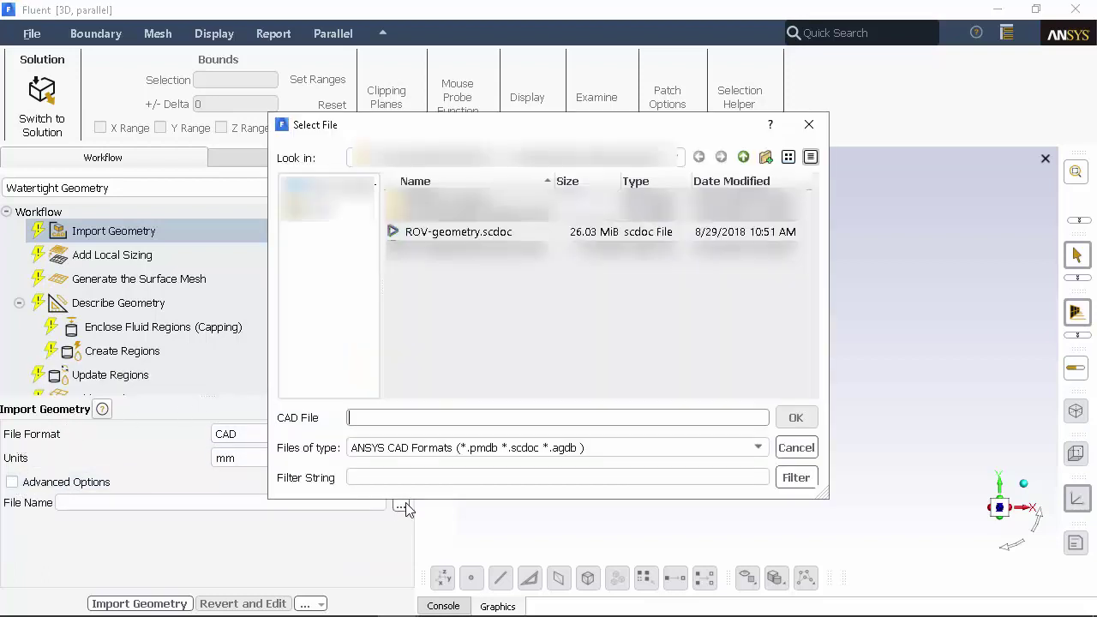
click(560, 234)
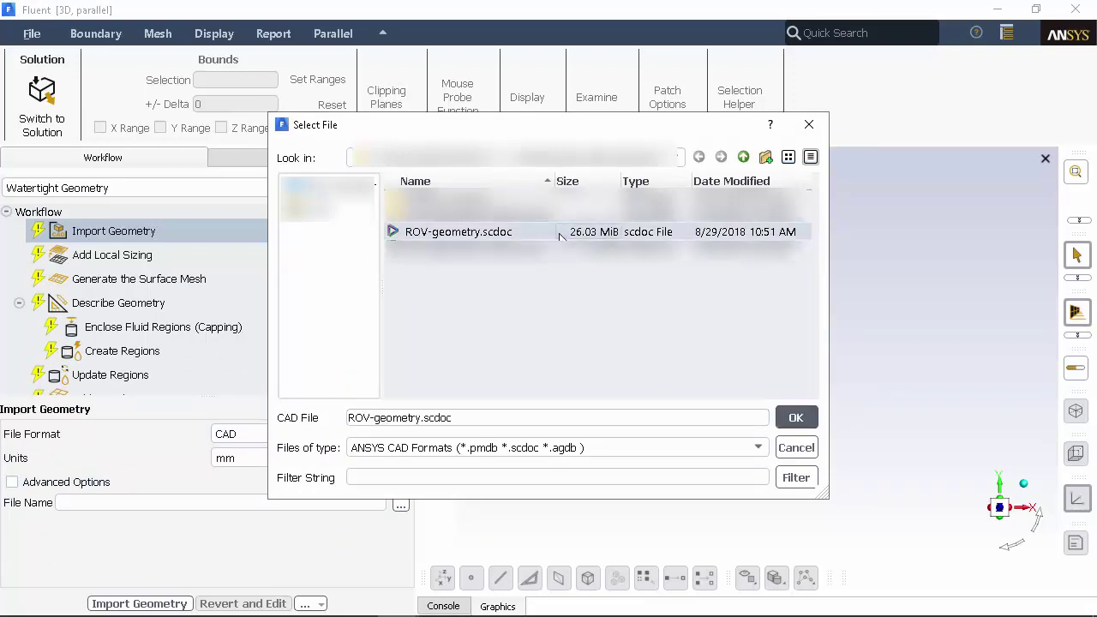
Step: Import ROV-geometry.scdoc, then insert a clipping plane and rotate to see the ROV inside
click(795, 417)
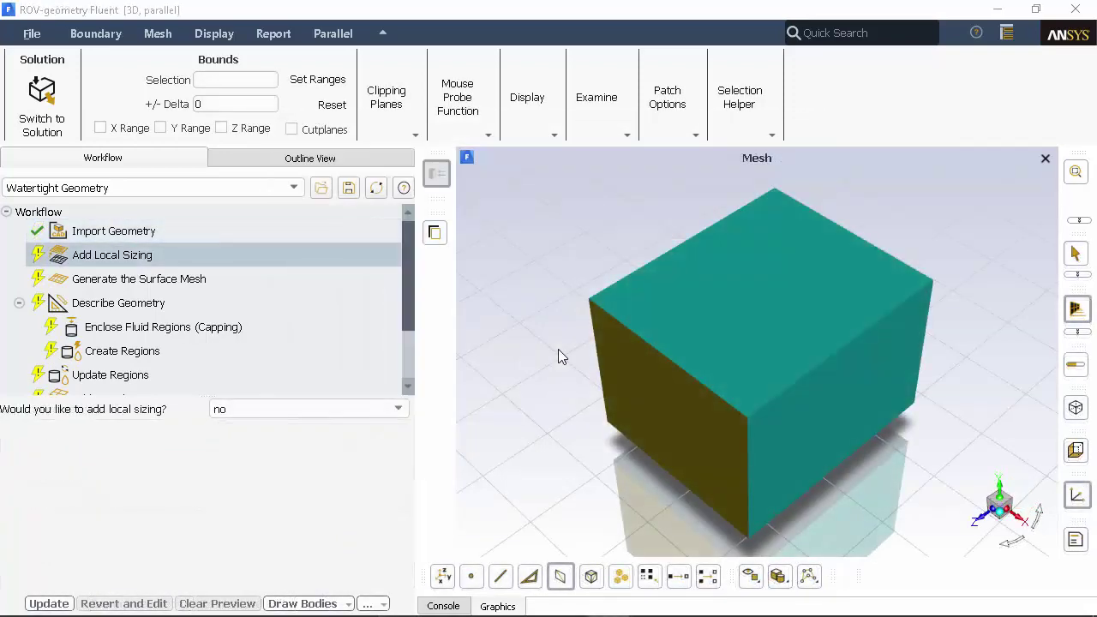
click(393, 118)
click(385, 154)
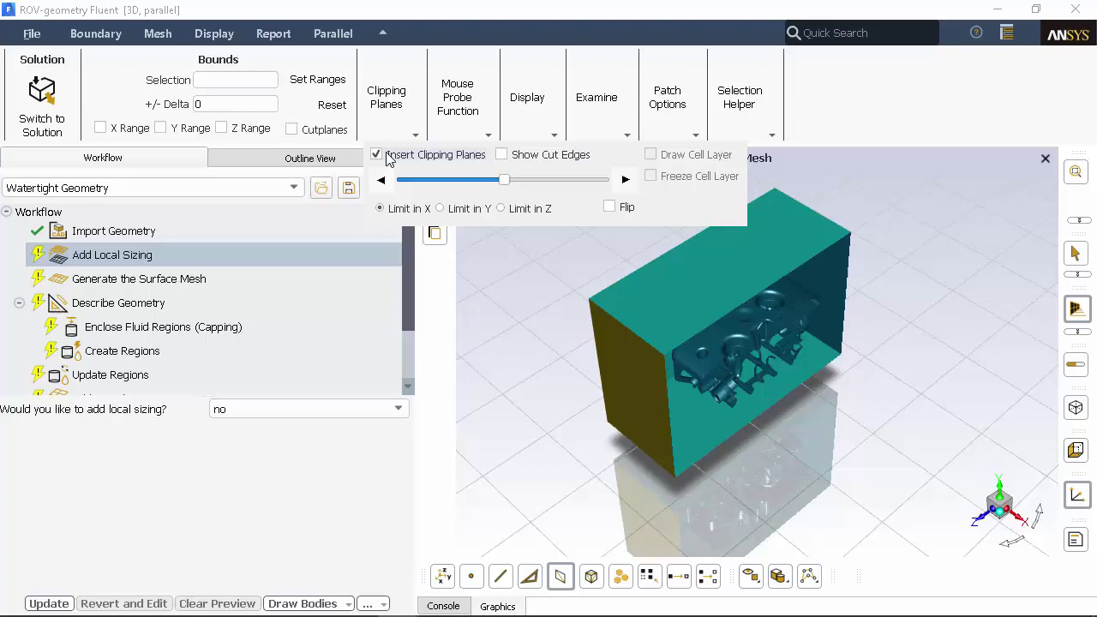
mouse_move(709, 419)
mouse_down()
mouse_move(730, 441)
mouse_move(736, 408)
mouse_move(703, 387)
mouse_move(695, 417)
mouse_move(707, 416)
mouse_up()
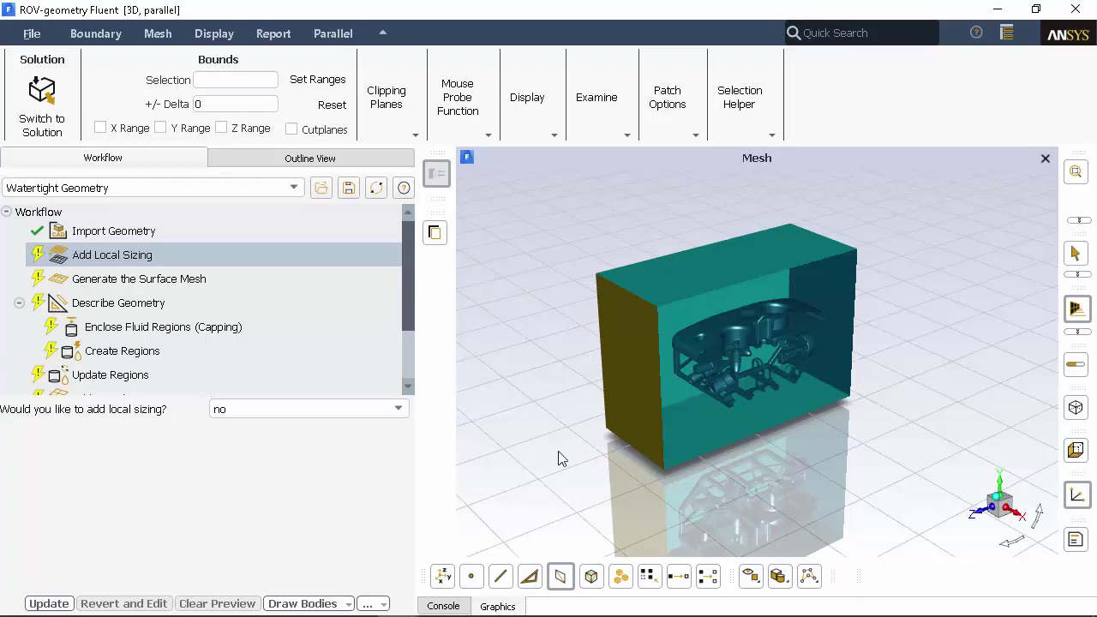
Step: Create a face-size local sizing named rov-sizing applied to the rov label
click(369, 411)
click(357, 427)
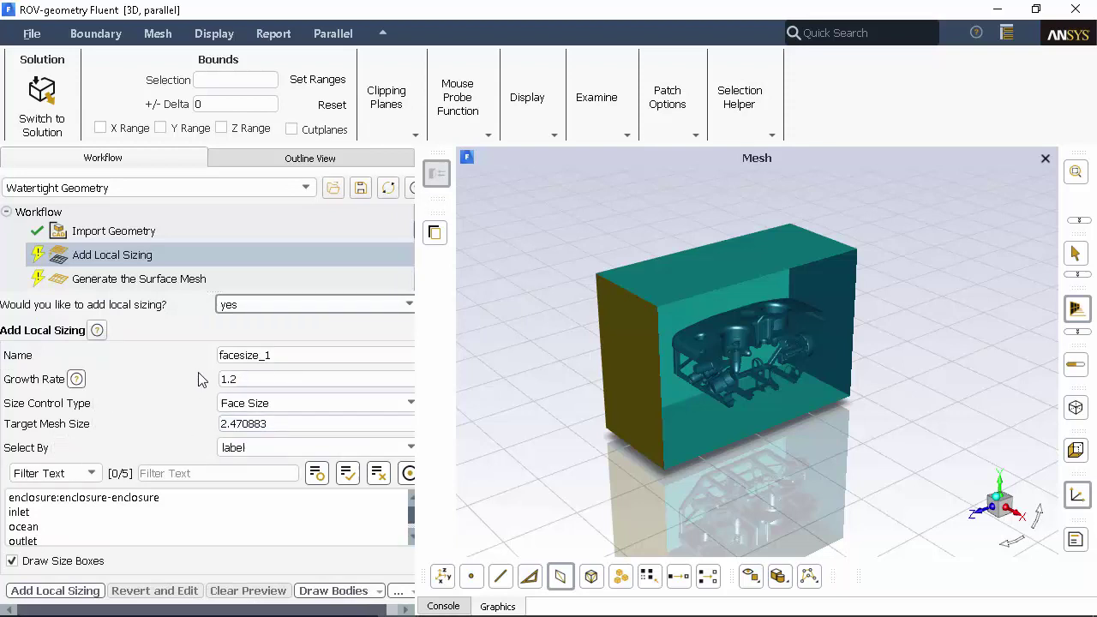
click(292, 351)
double_click(292, 352)
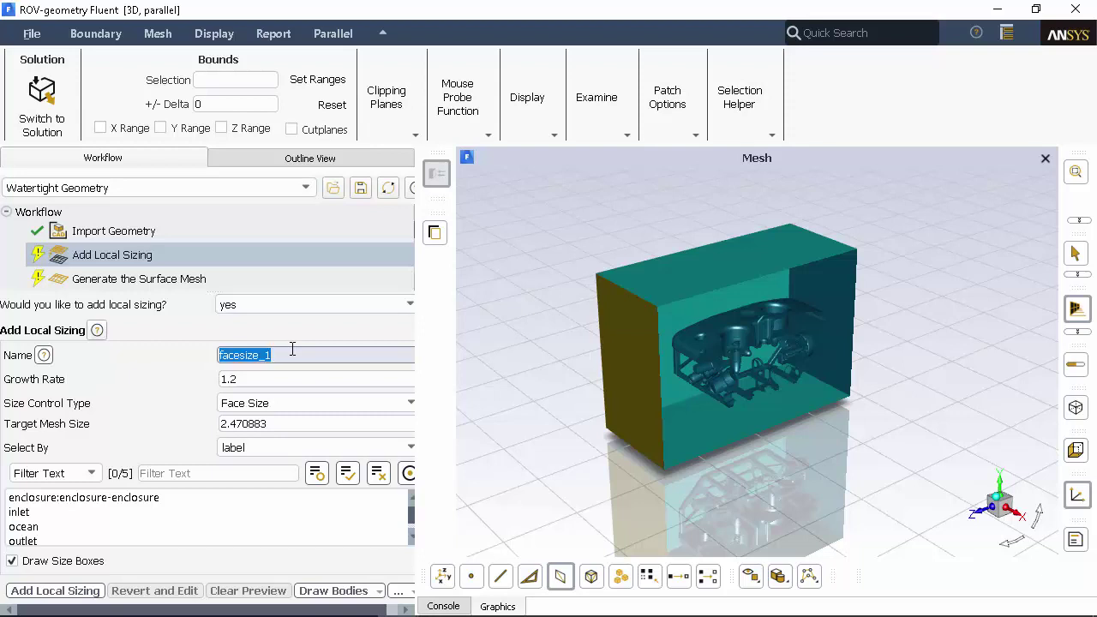
text(rov-)
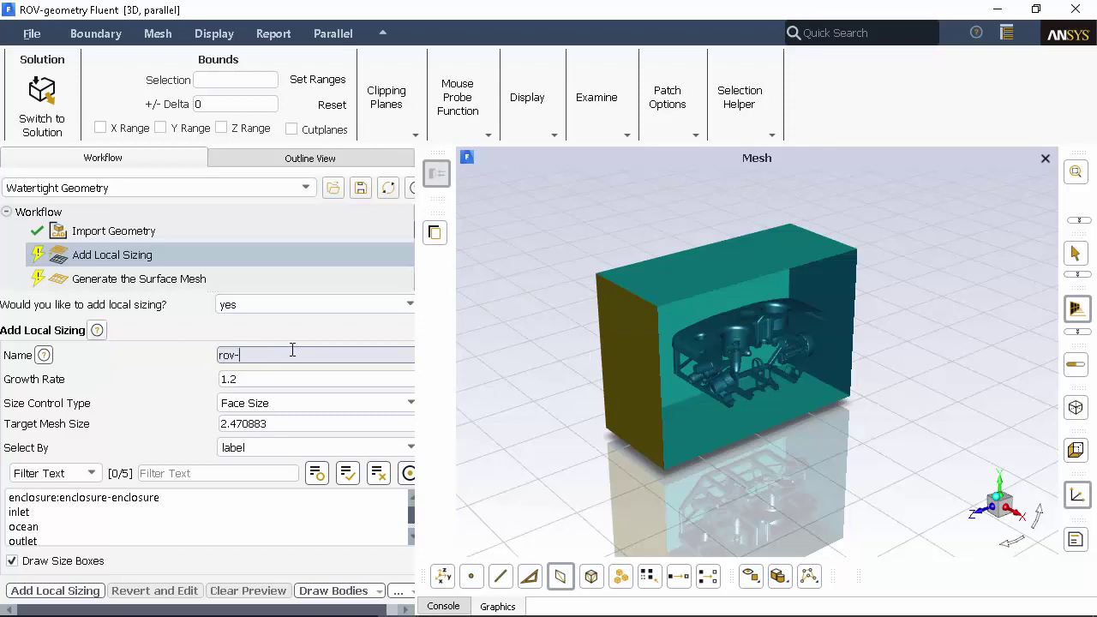
text(sizing)
scroll(86, 529, down, 1)
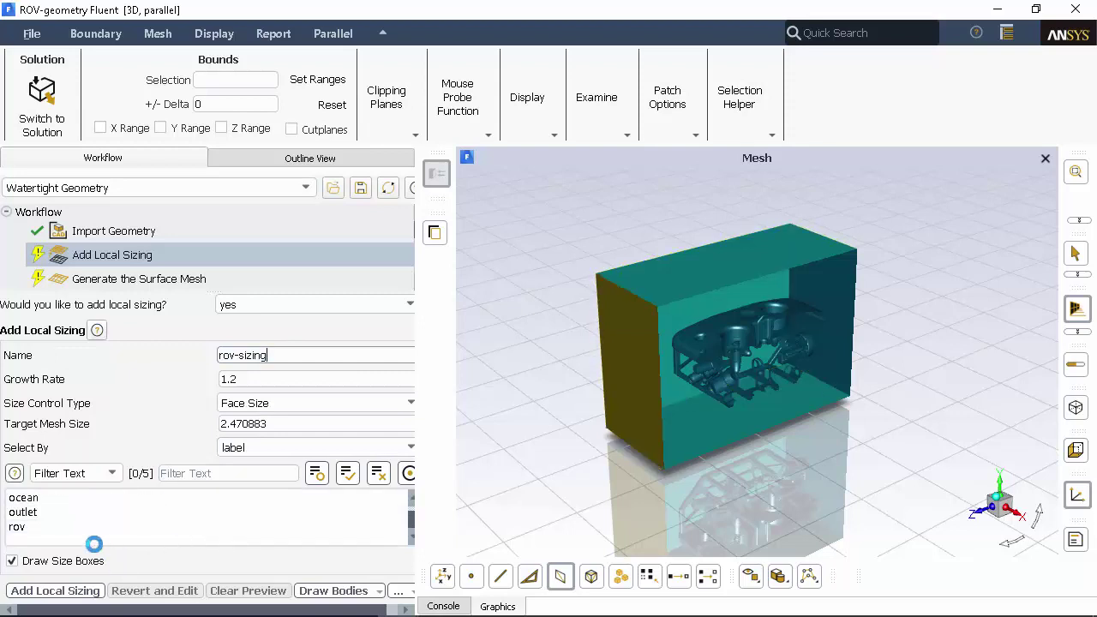
click(21, 527)
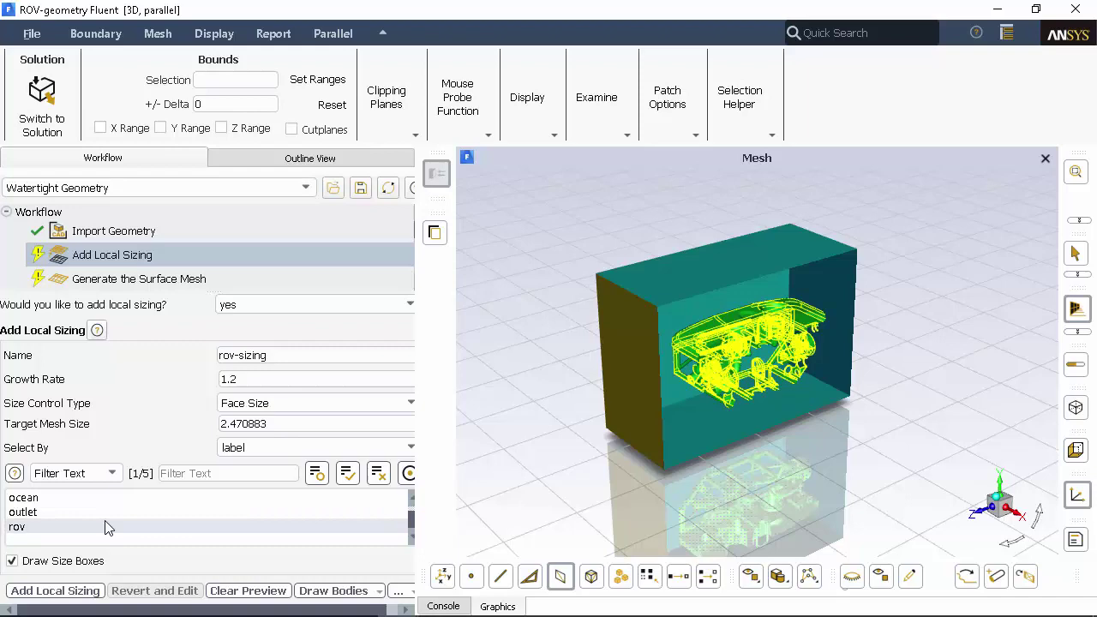
click(84, 591)
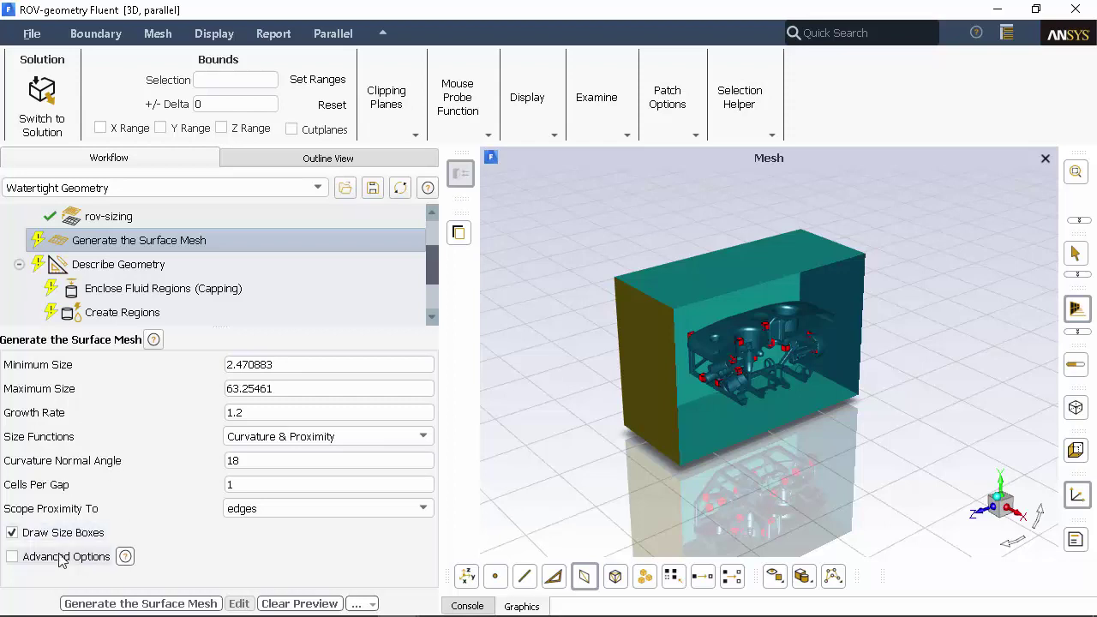
Step: Review the advanced surface-mesh options, then hide them again
click(103, 556)
scroll(213, 439, down, 3)
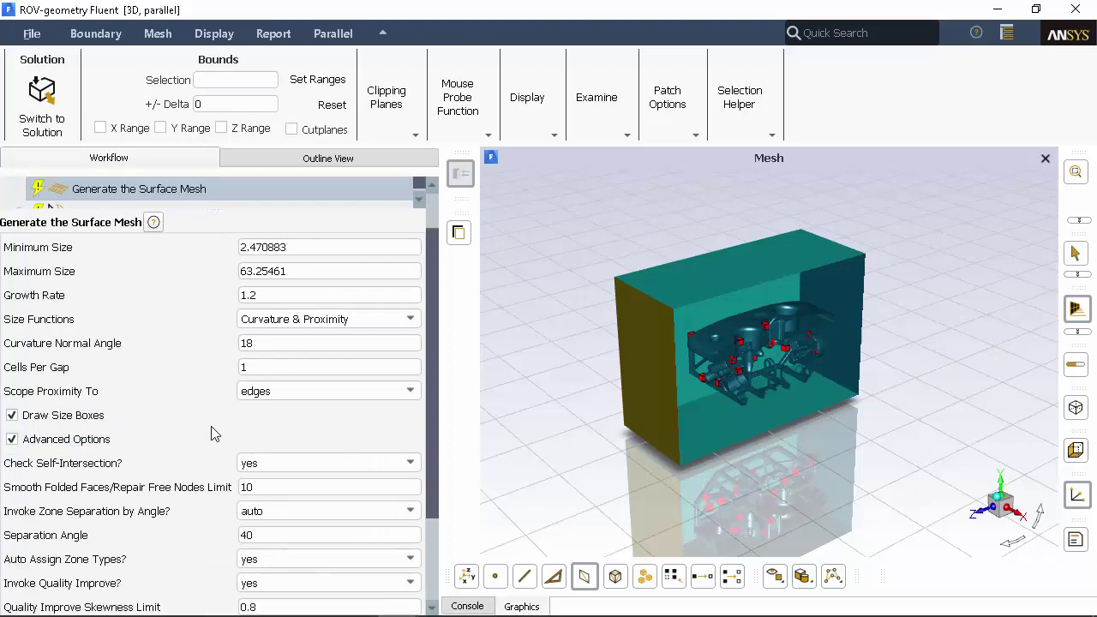
scroll(210, 451, down, 1)
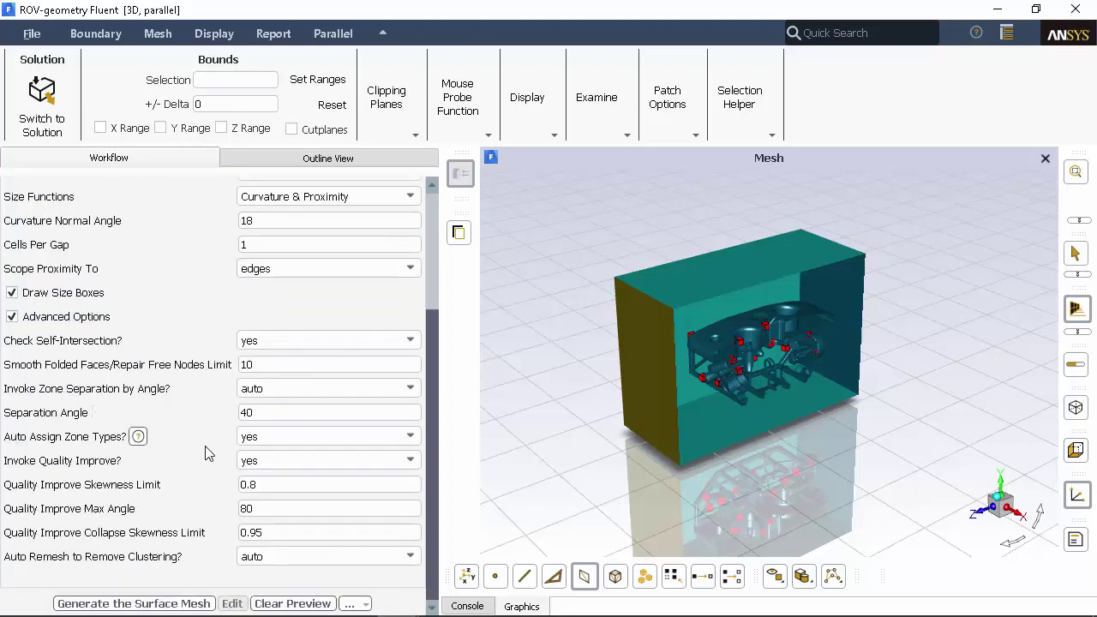
scroll(206, 452, up, 8)
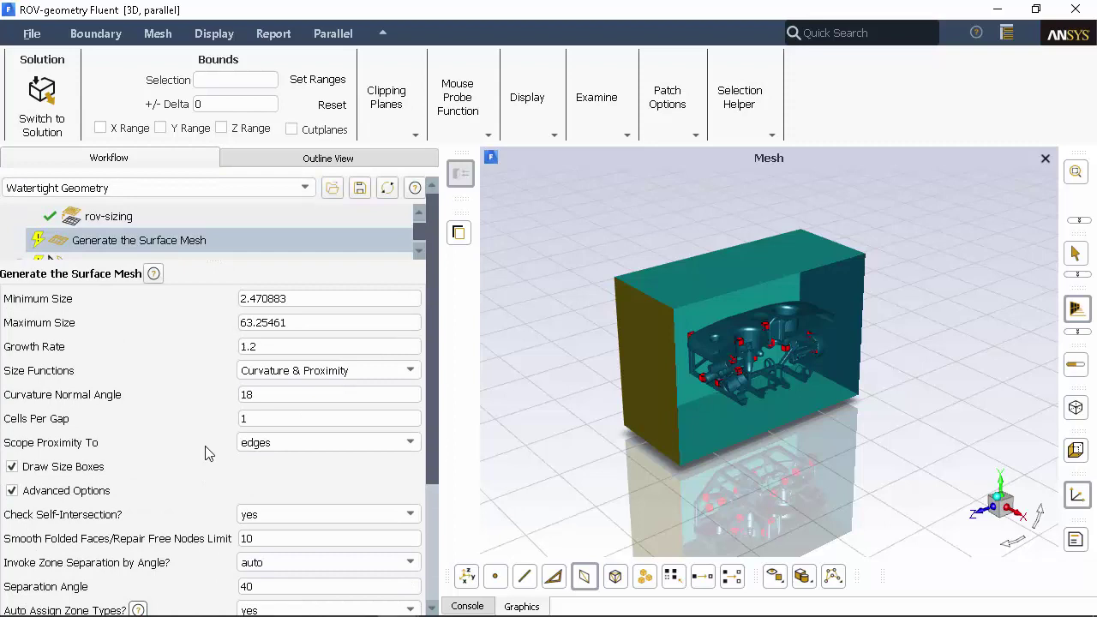
click(71, 491)
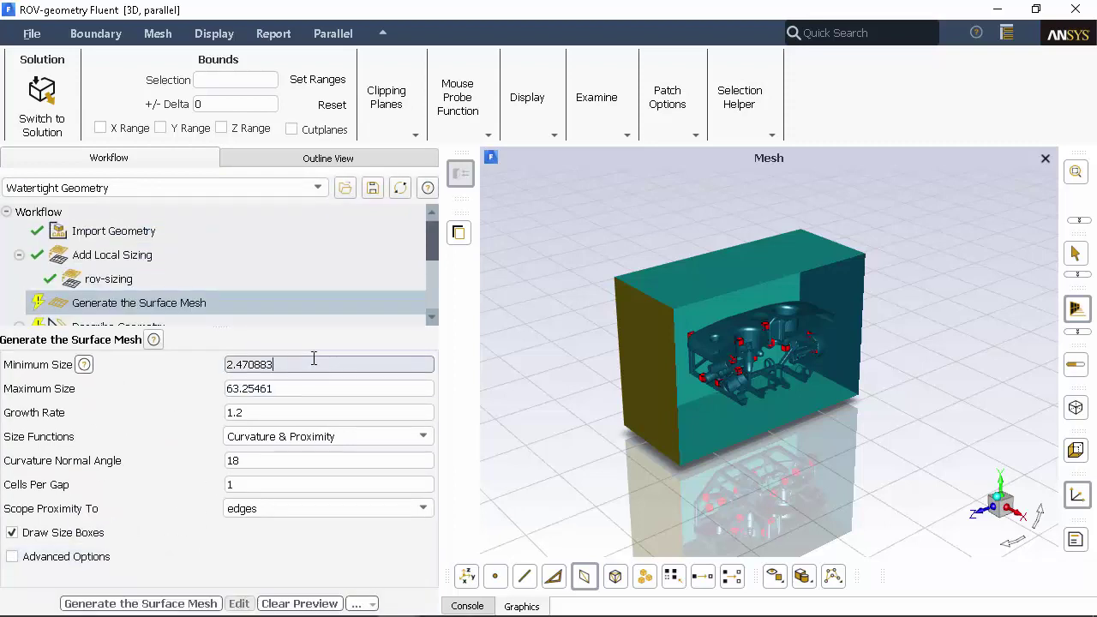
Step: Rotate and zoom into the ROV parts inside the enclosure, then zoom back out
drag(668, 359, 746, 351)
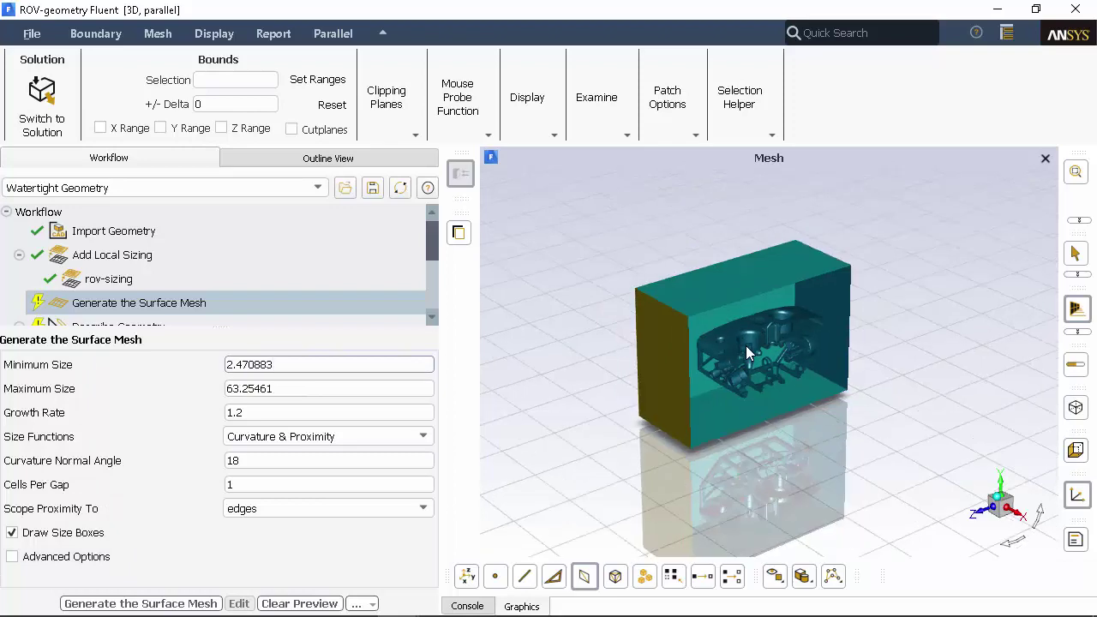
scroll(745, 345, up, 10)
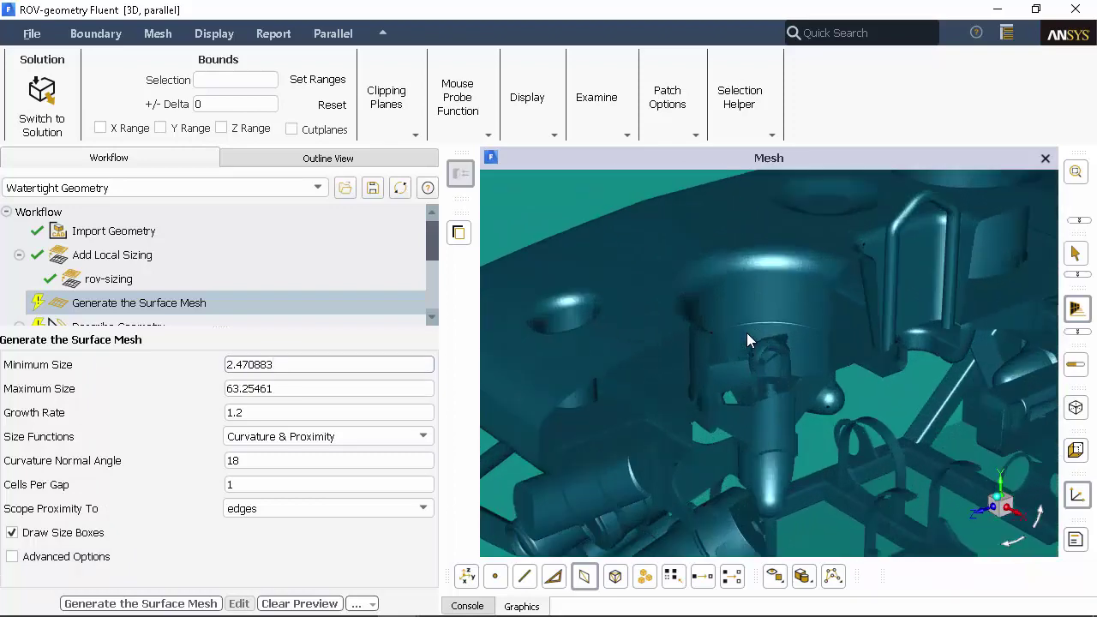
scroll(746, 341, up, 10)
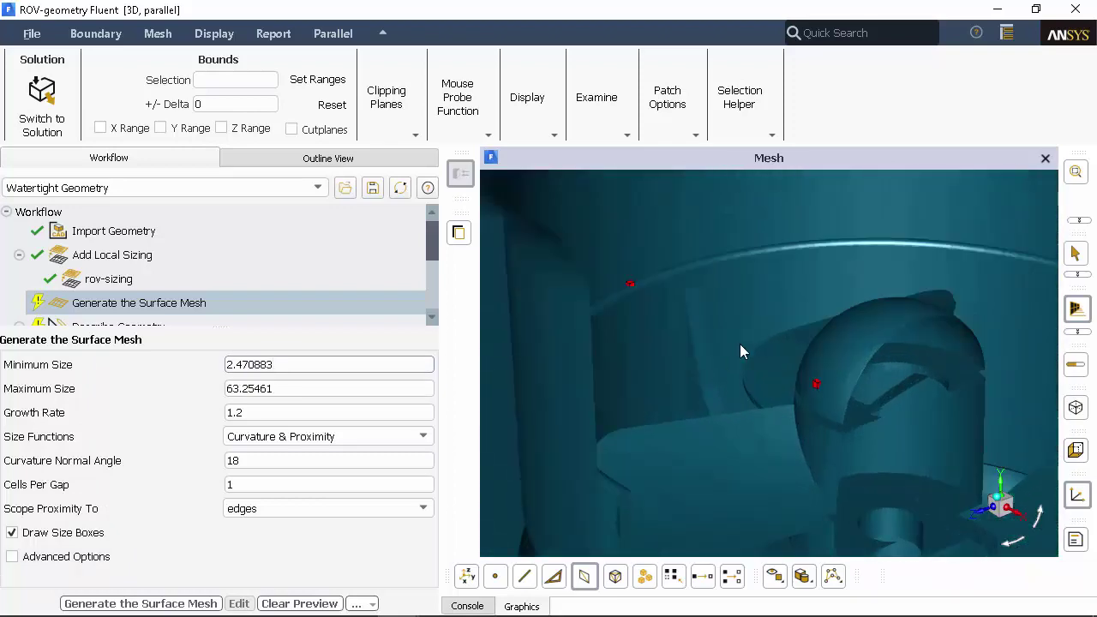
scroll(740, 351, down, 20)
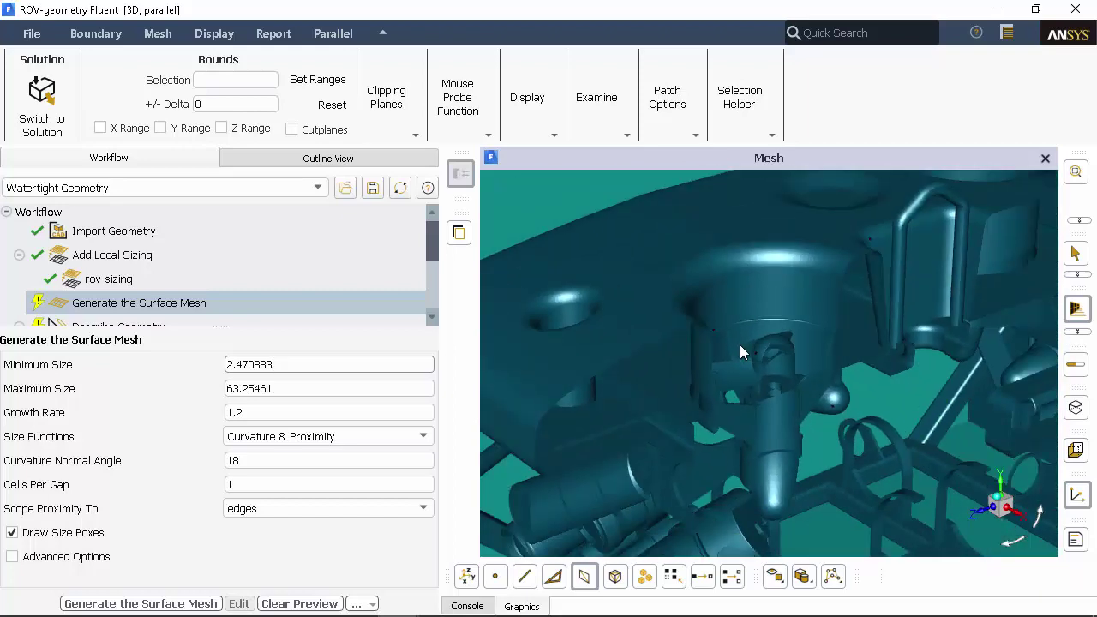
Step: Generate the surface mesh with minimum size 1 and maximum size 60, then view it in Graphics
click(351, 388)
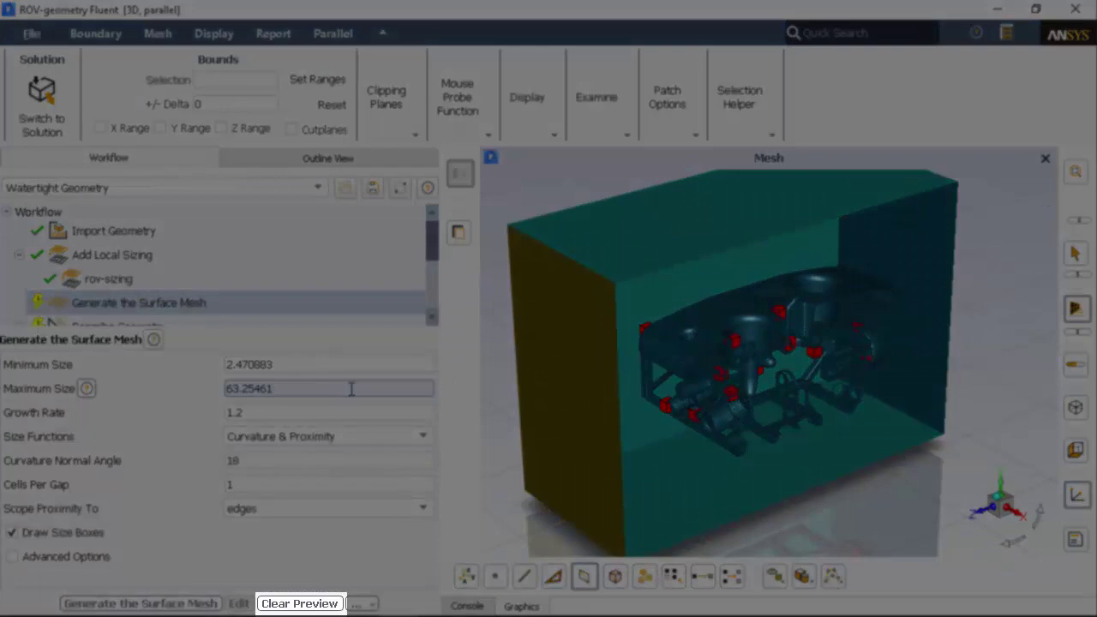
click(359, 364)
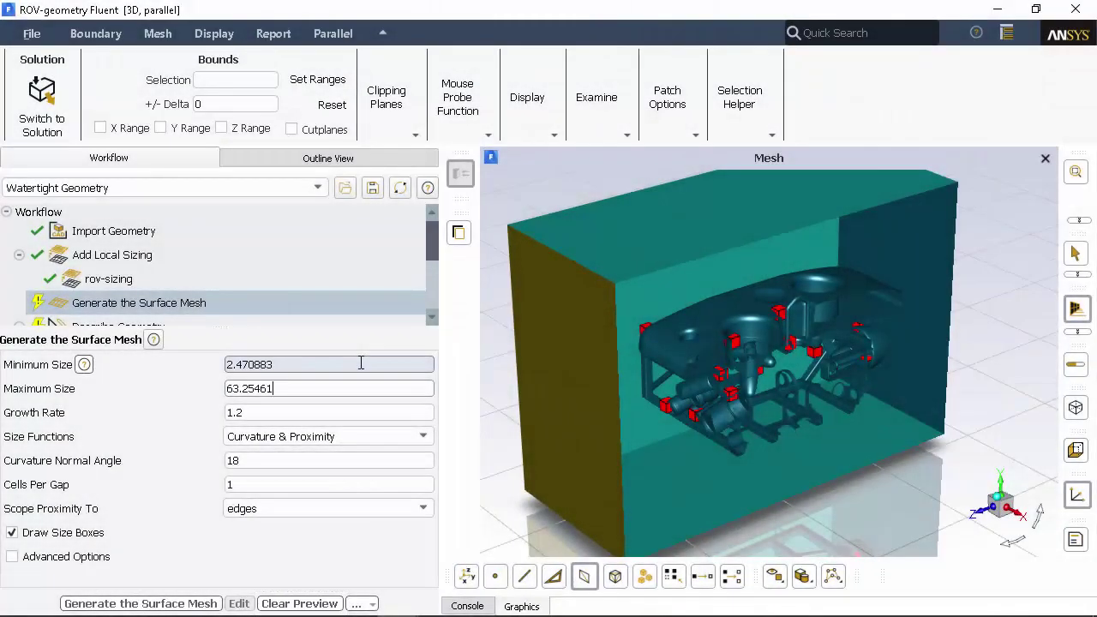
text(1)
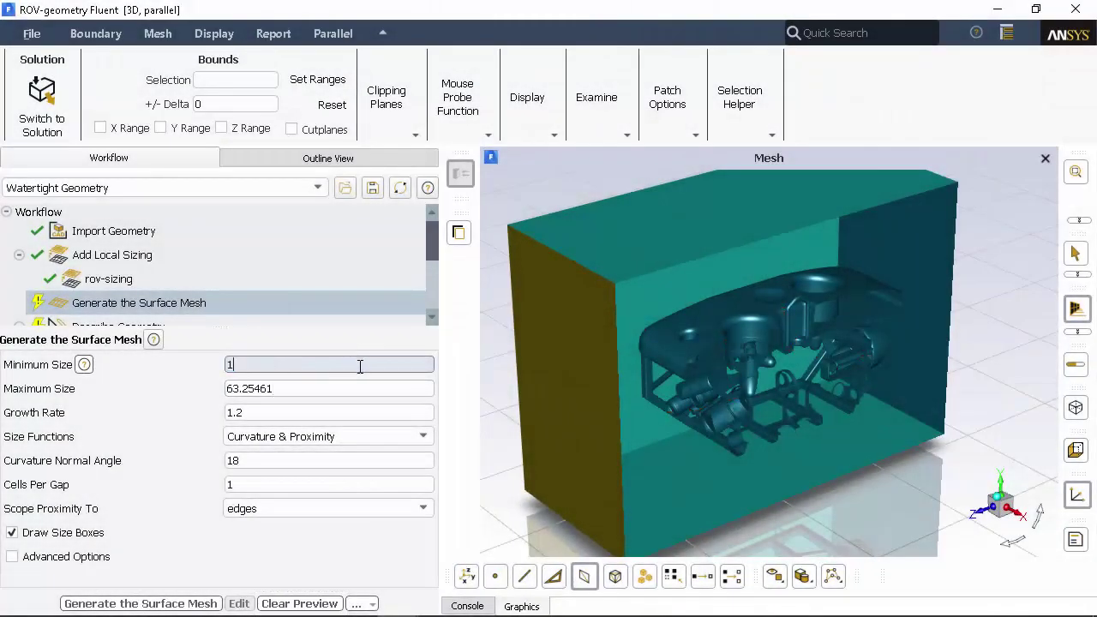
click(321, 389)
text(60)
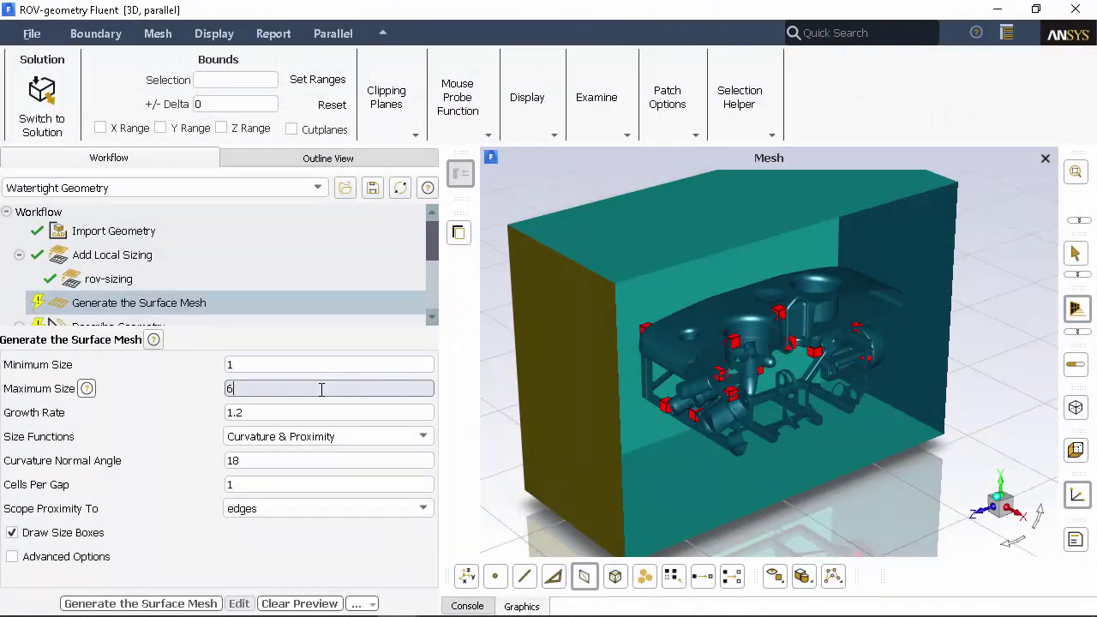
click(163, 604)
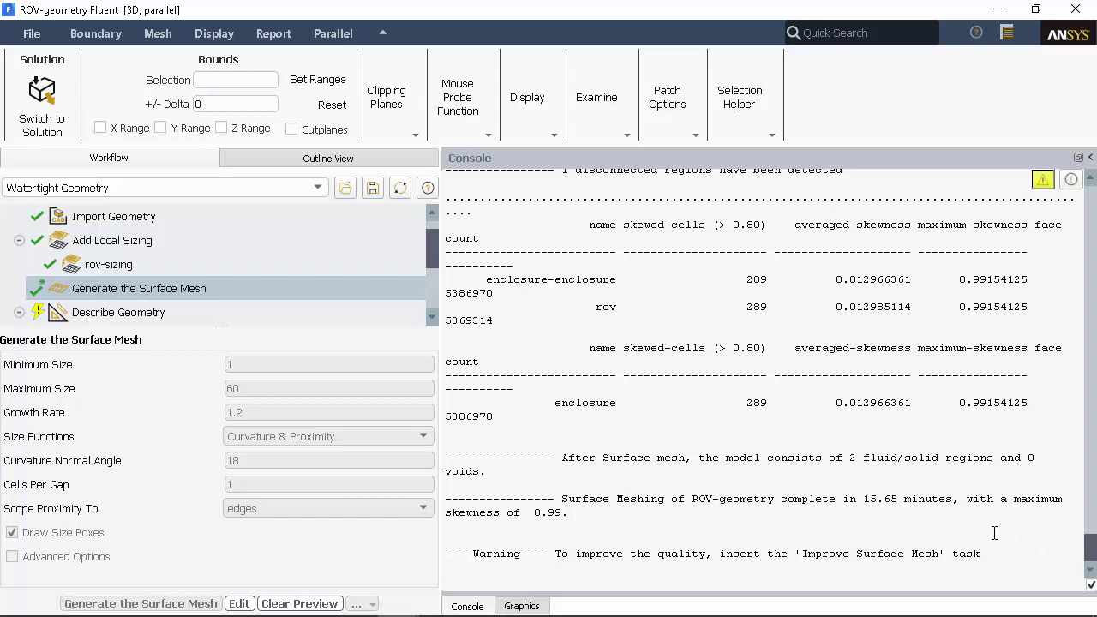
click(520, 605)
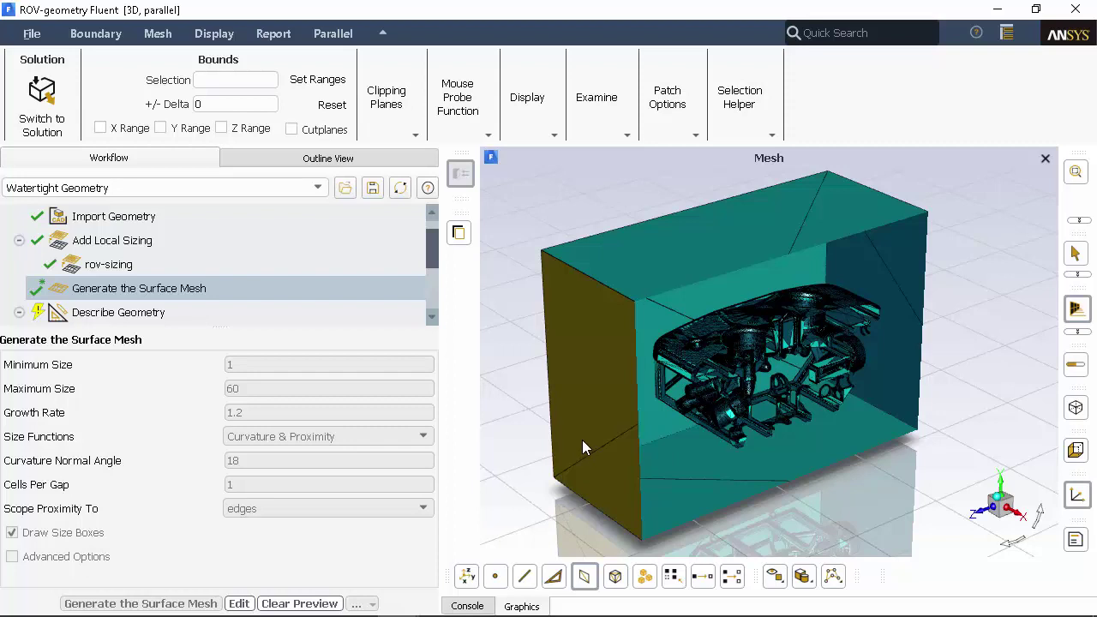
right_click(355, 292)
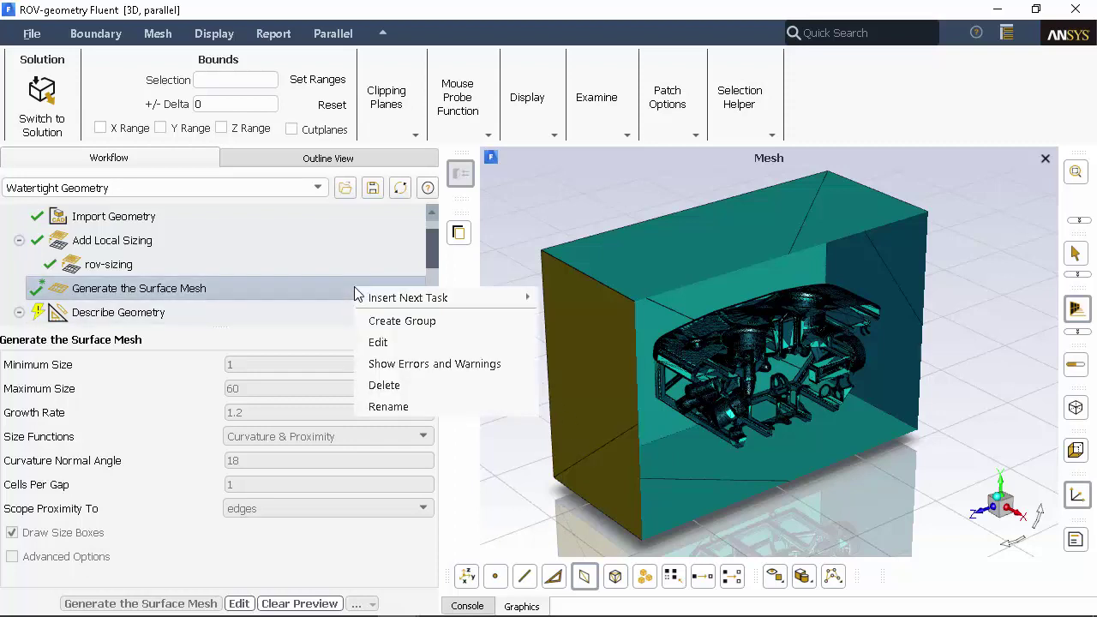
click(430, 367)
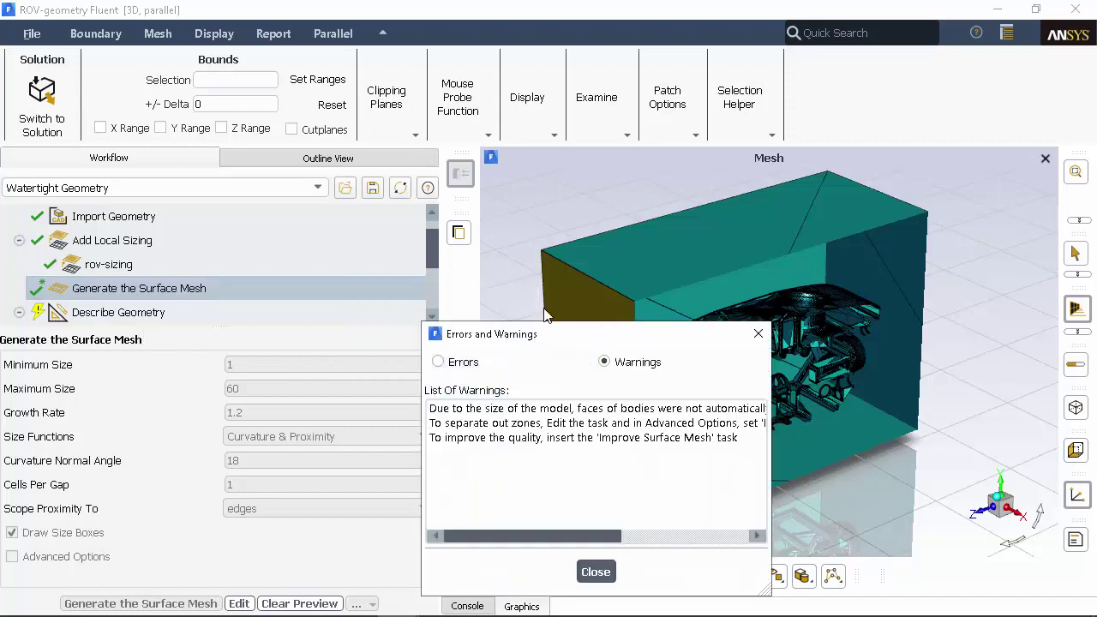
drag(564, 335, 590, 239)
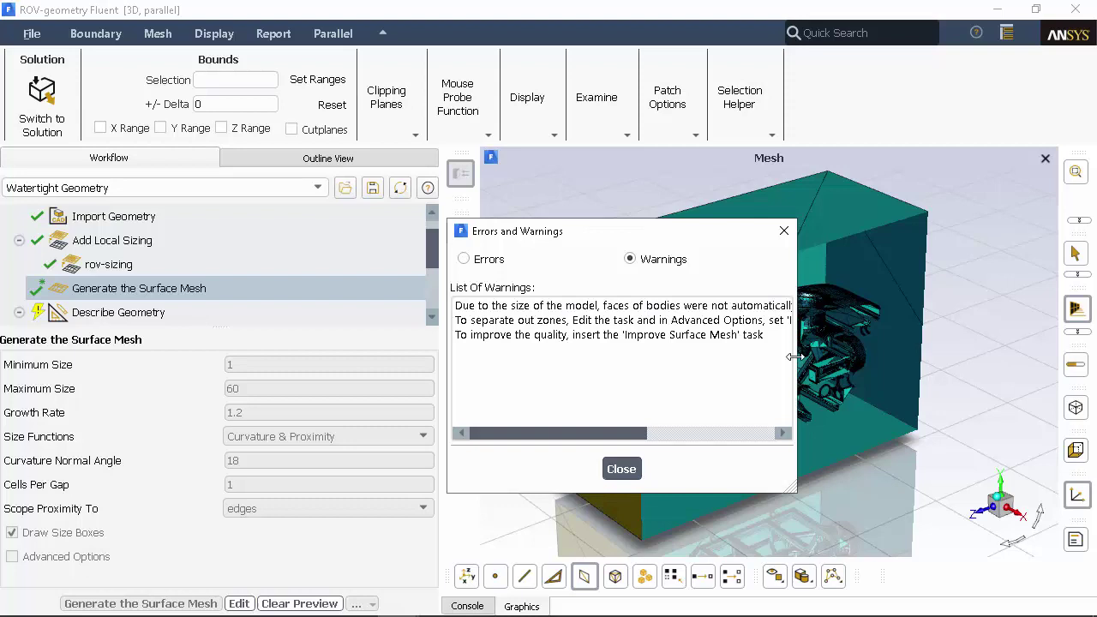
drag(795, 356, 1060, 362)
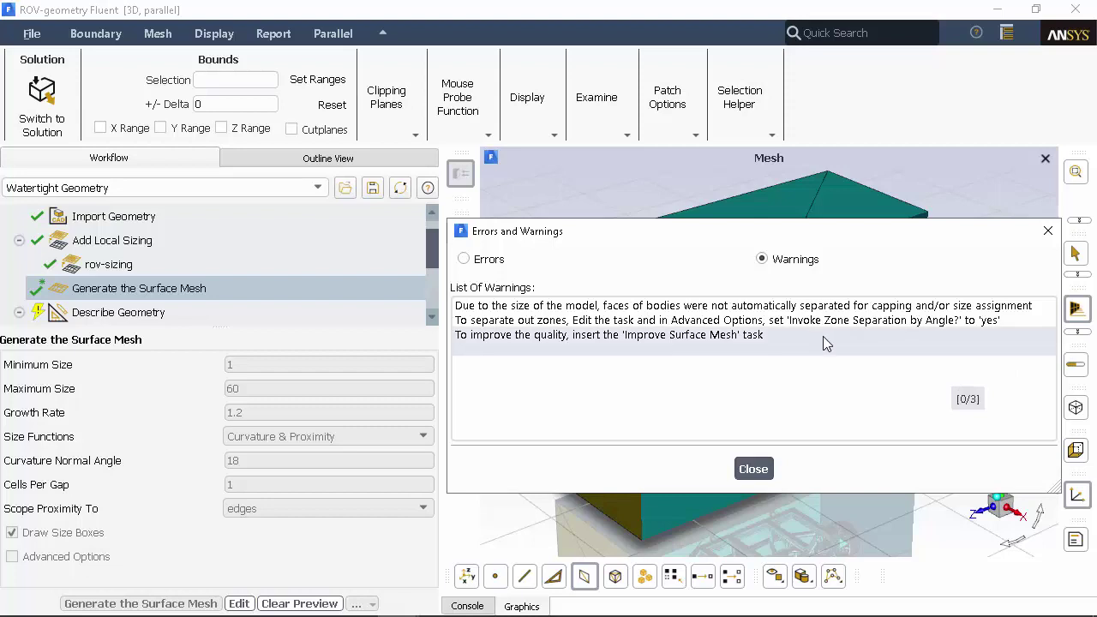
click(753, 469)
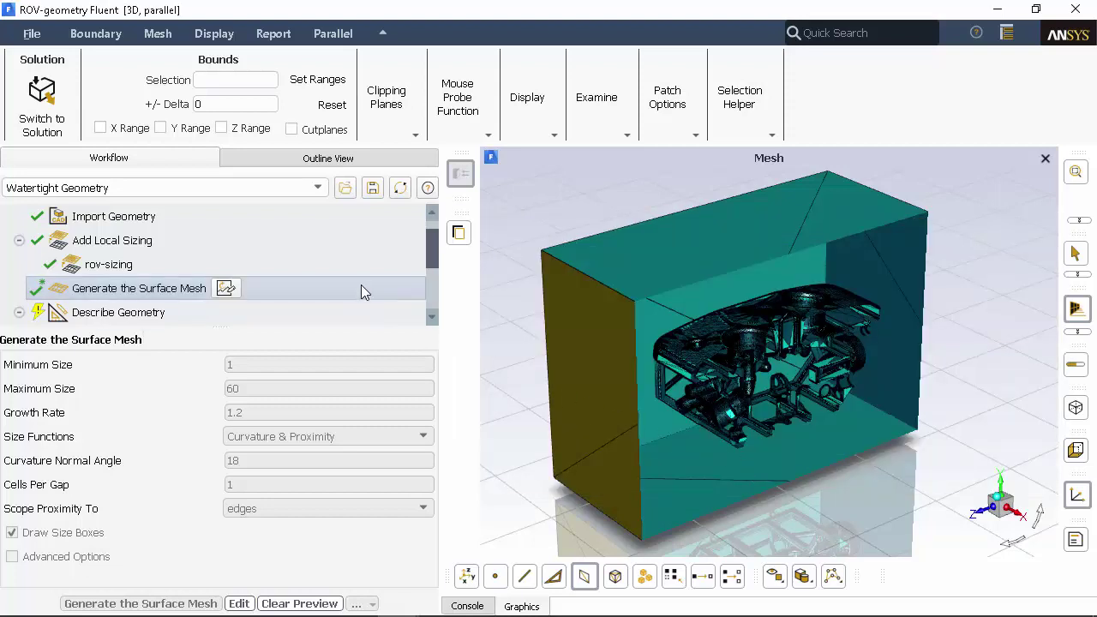
Step: Insert an Improve Surface Mesh task after surface meshing and run it with face quality limit 0.7
right_click(360, 285)
mouse_move(387, 295)
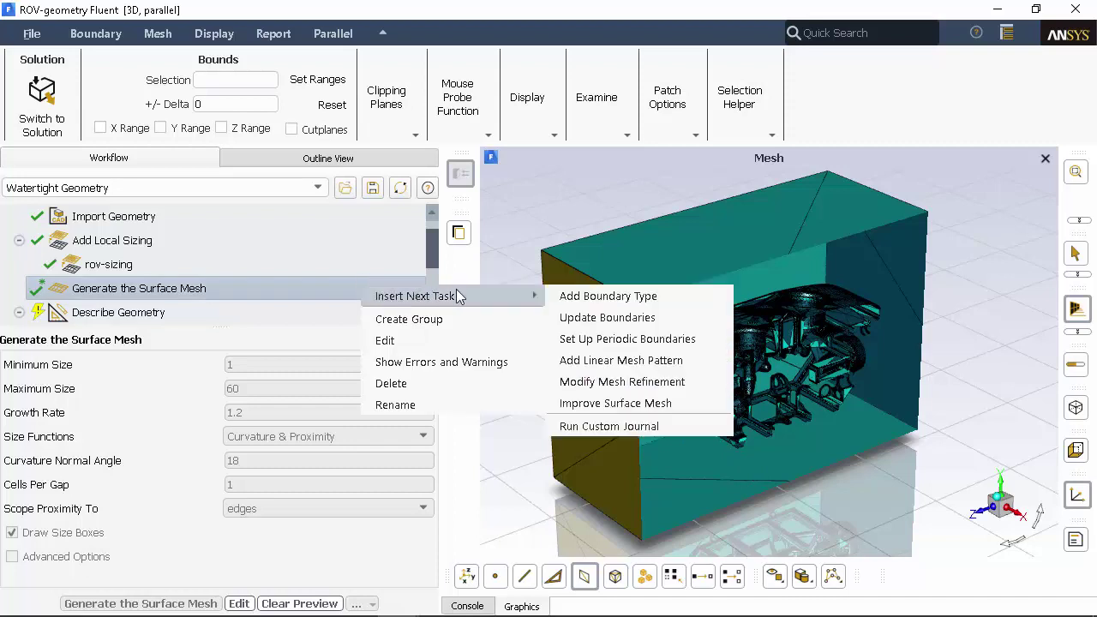
click(638, 401)
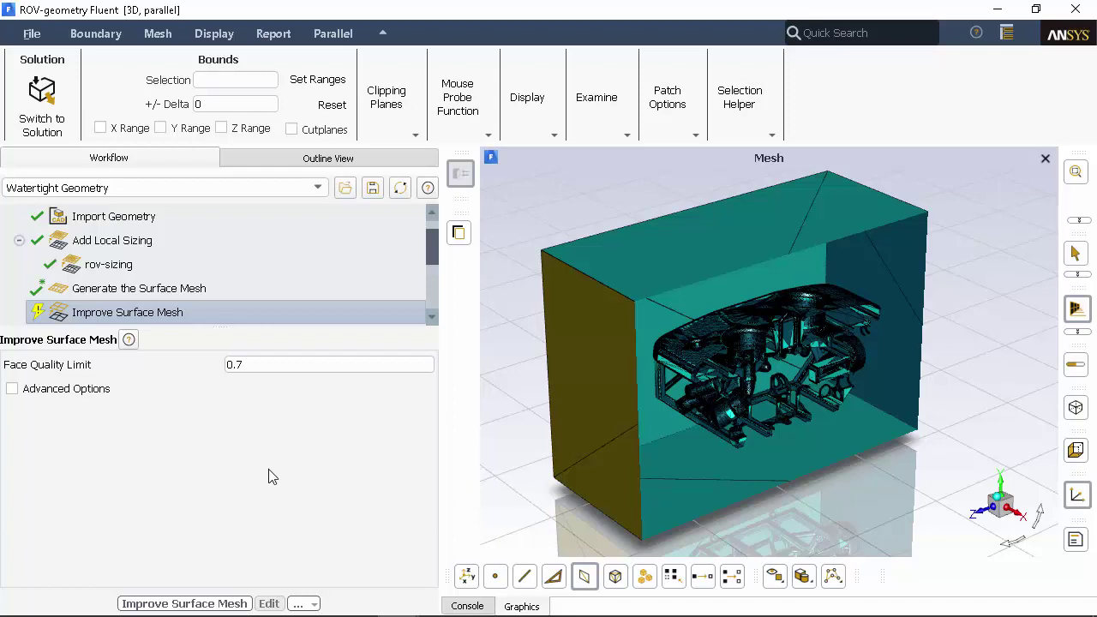
click(230, 602)
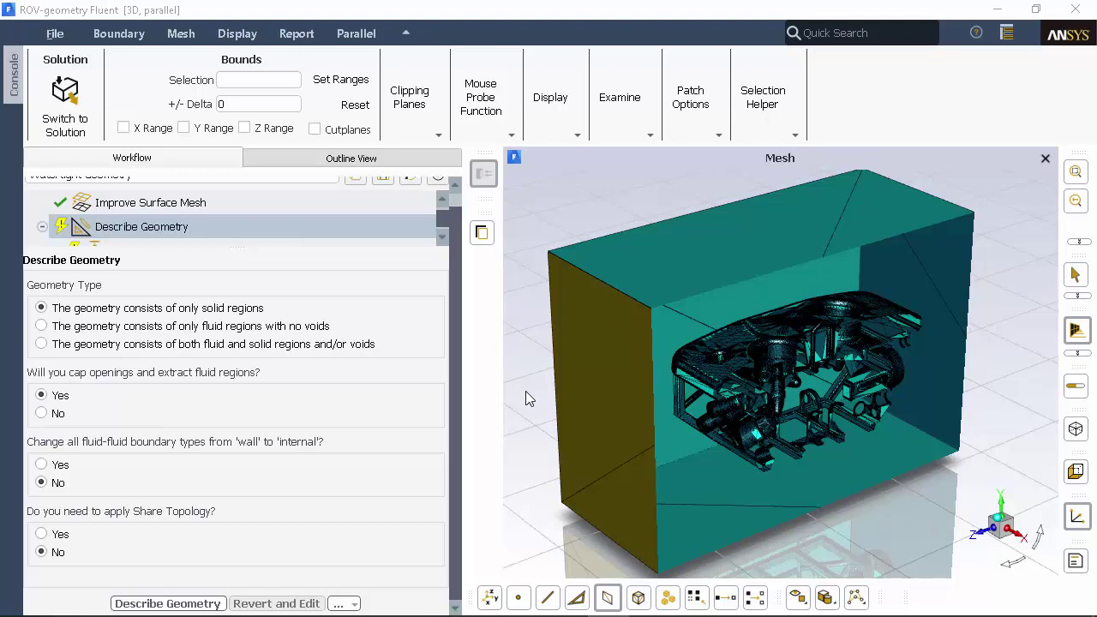
Step: Describe the geometry as both fluid and solid regions with no capping of openings
click(329, 345)
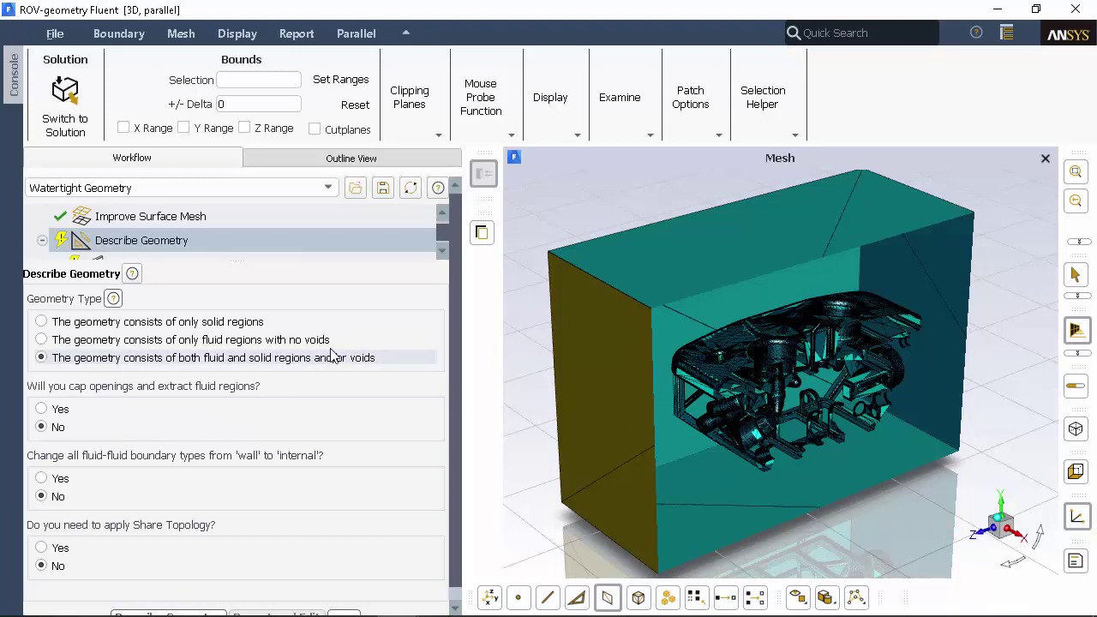
click(354, 431)
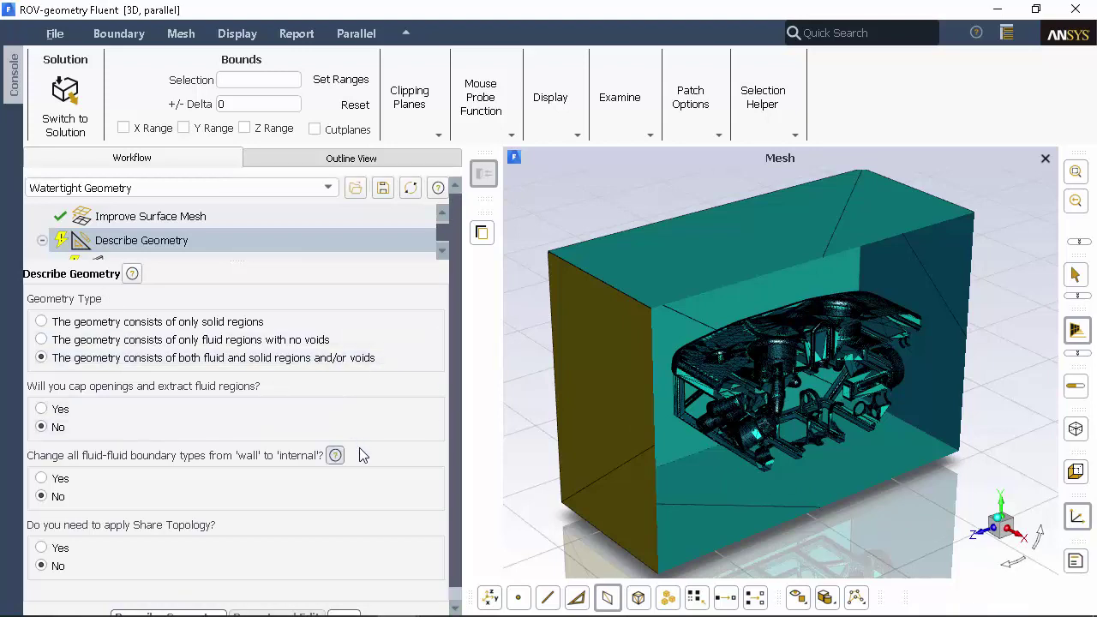
scroll(360, 454, down, 1)
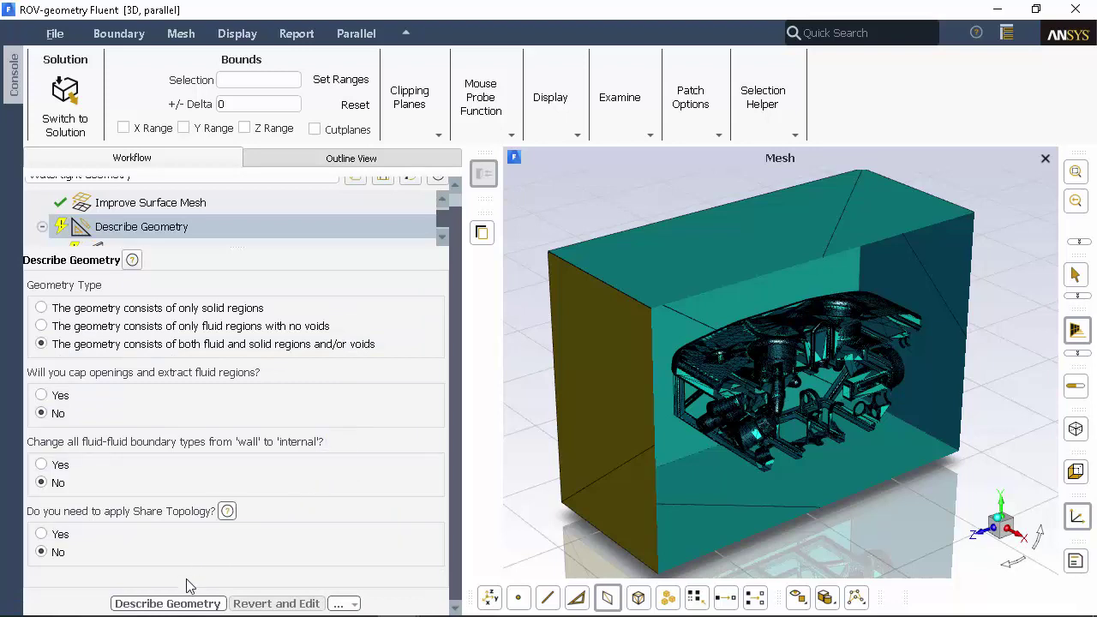
click(168, 603)
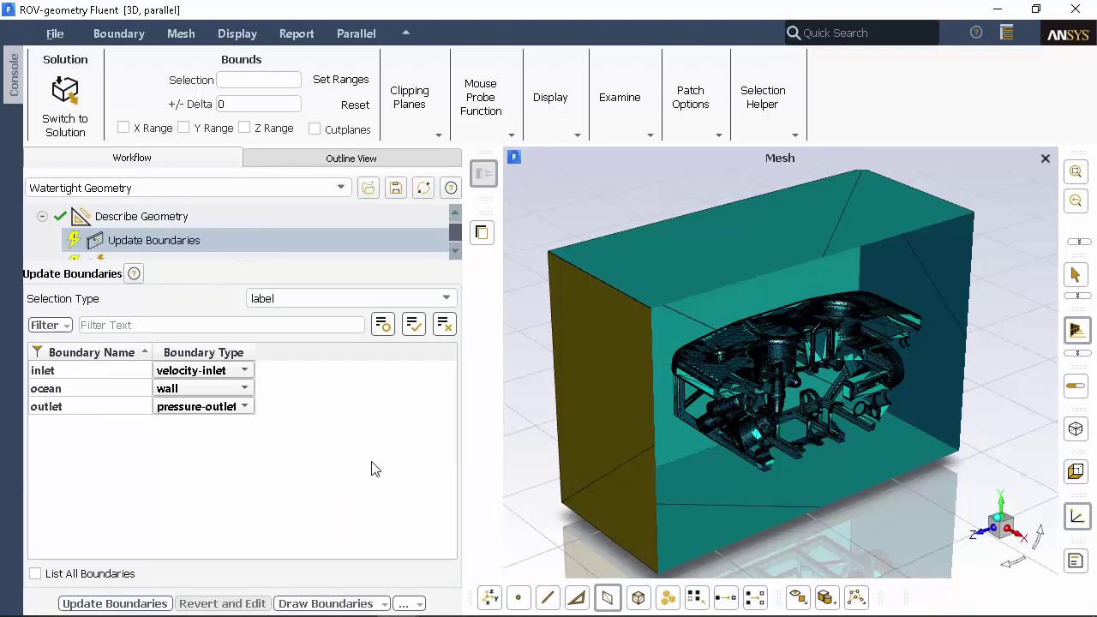
Step: Leave inlet as velocity-inlet, ocean as wall, outlet as pressure-outlet, and confirm the boundaries
click(247, 371)
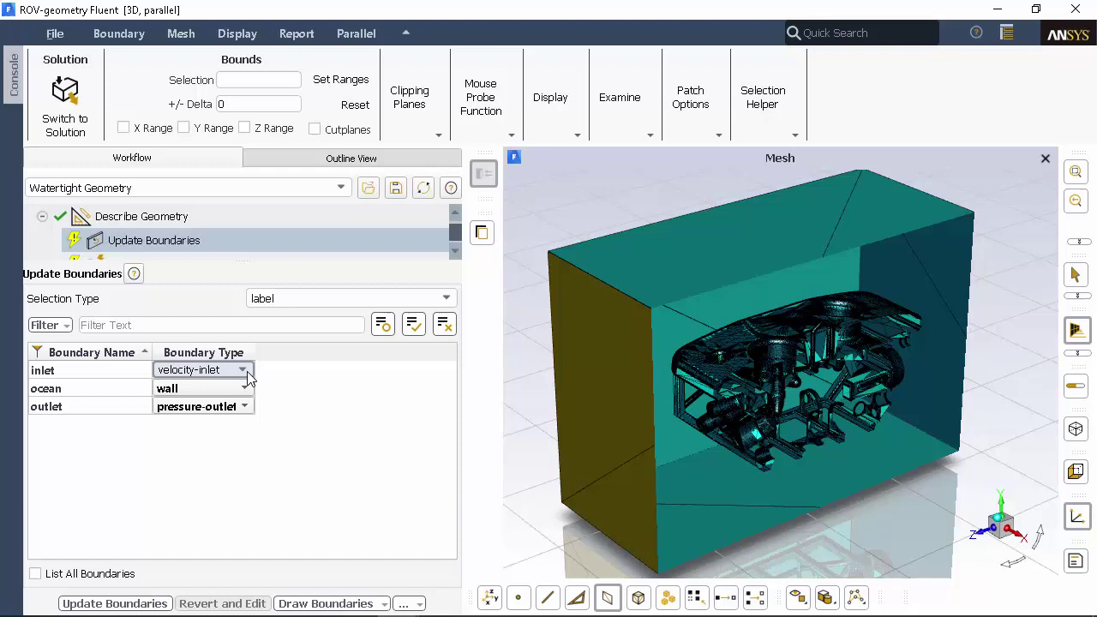
click(246, 371)
scroll(246, 402, down, 1)
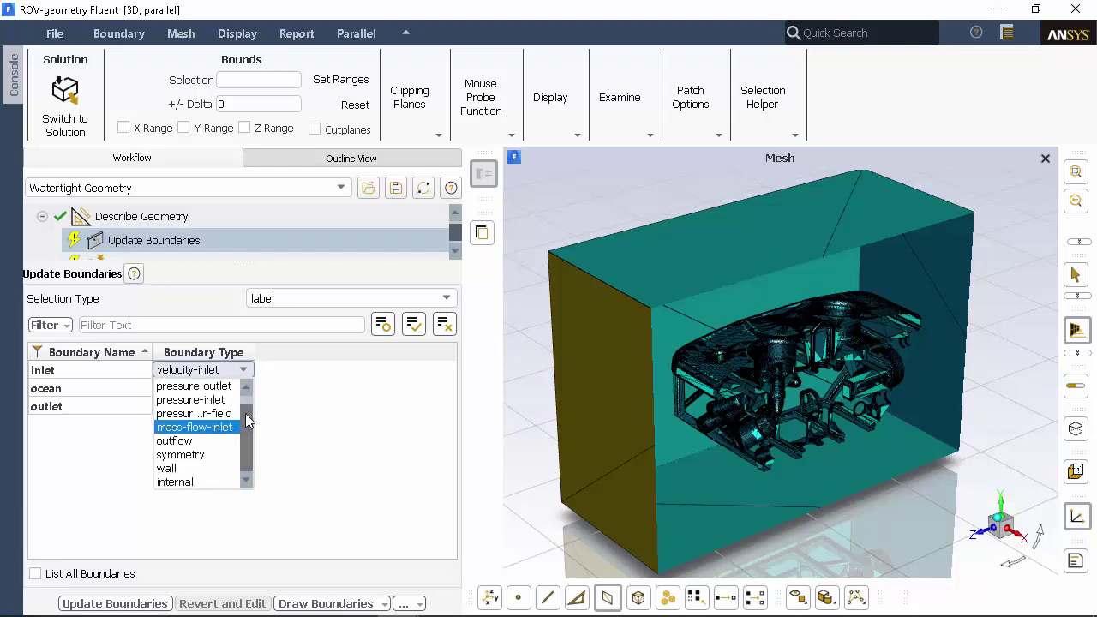
scroll(247, 422, up, 1)
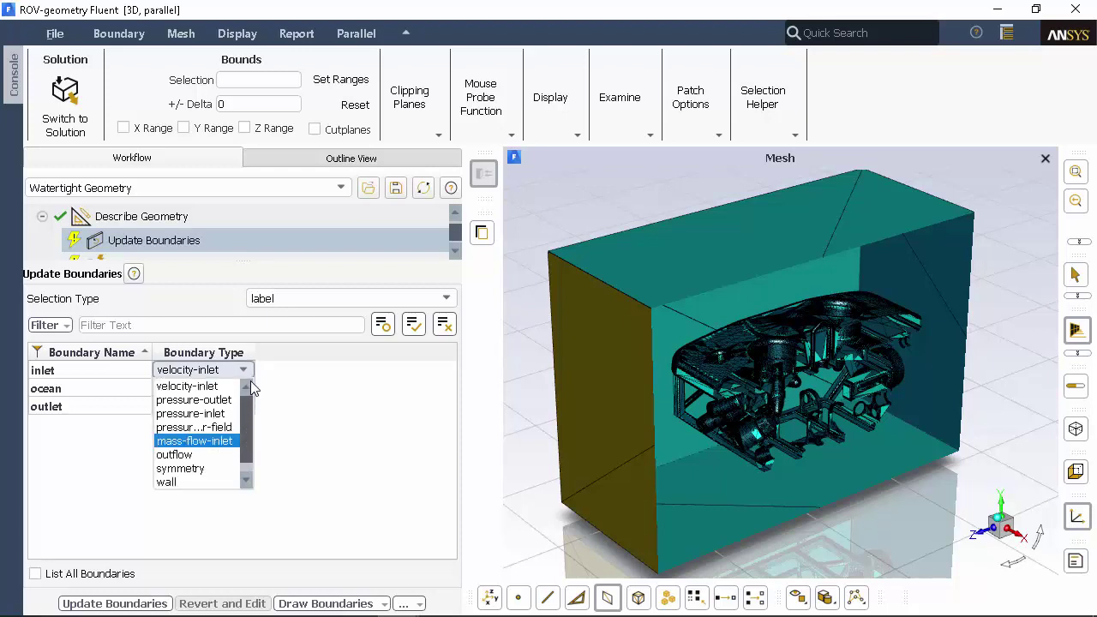
click(231, 386)
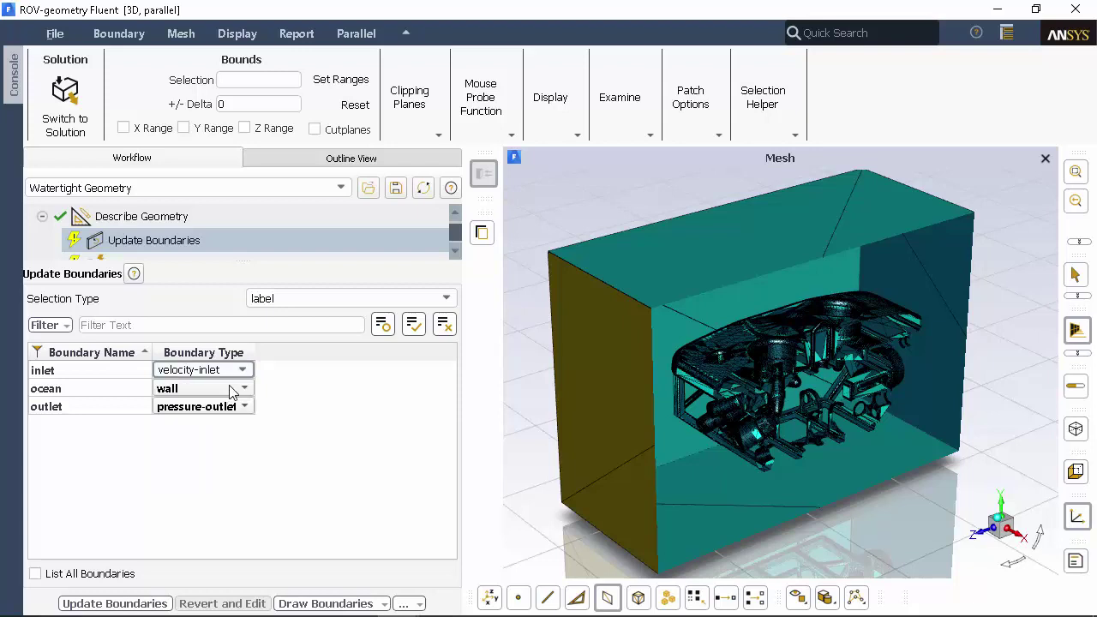
click(317, 406)
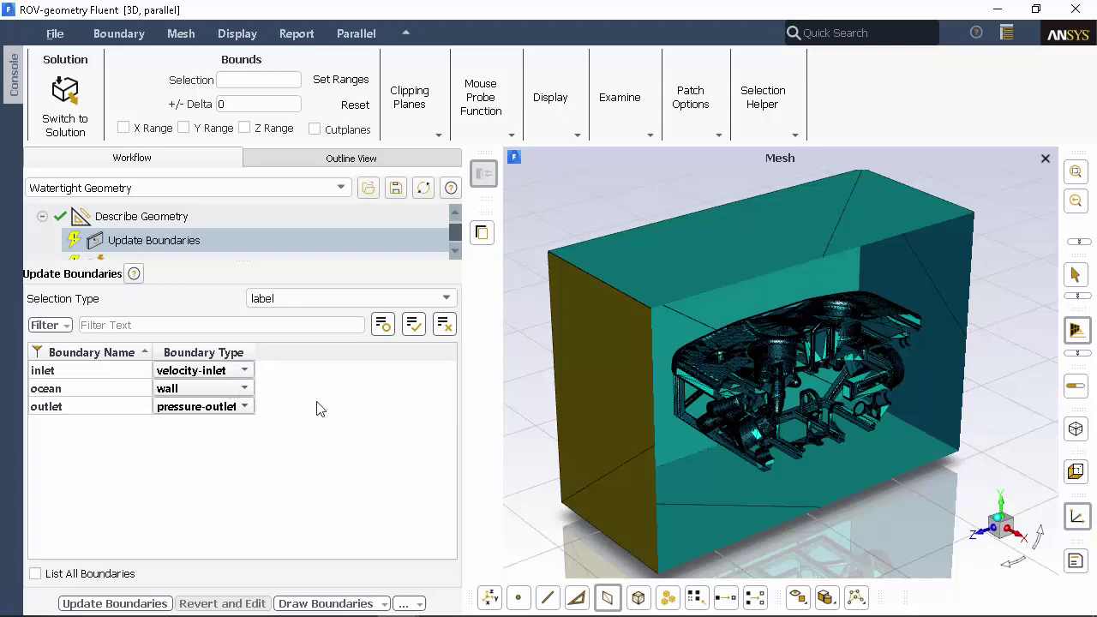
click(120, 603)
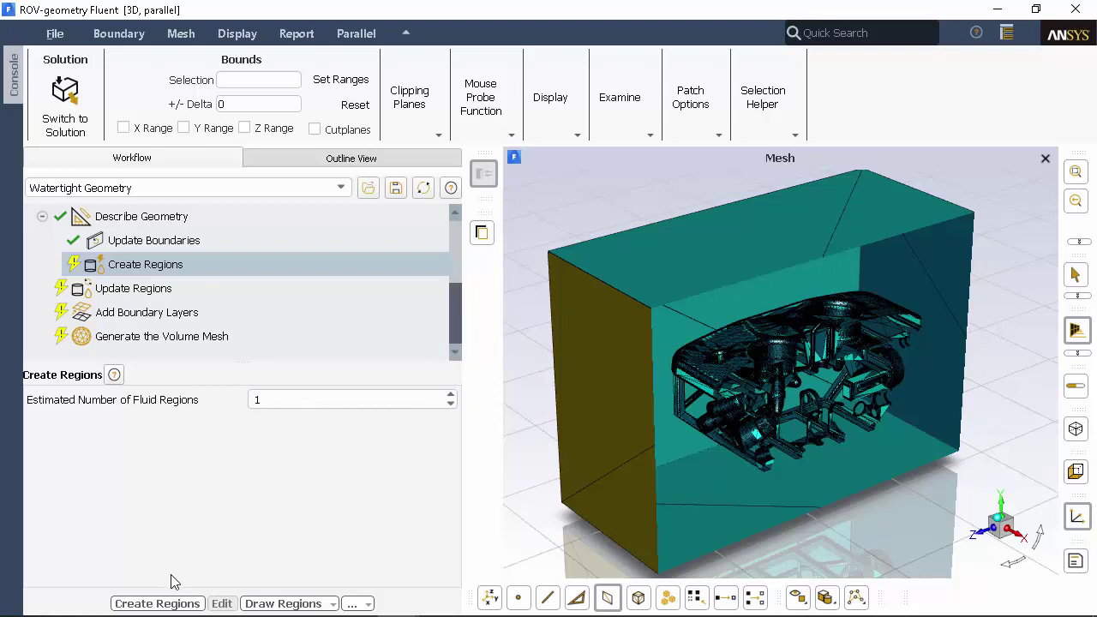
Step: Create the regions, rename the enclosure fluid region to water, and apply the region updates
click(167, 603)
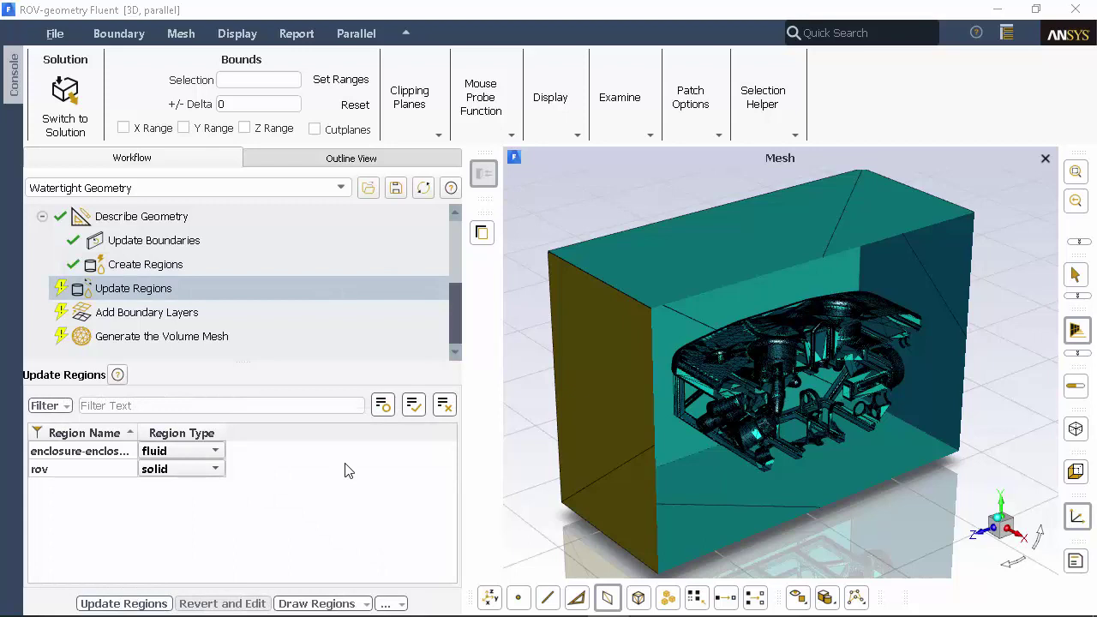
click(120, 451)
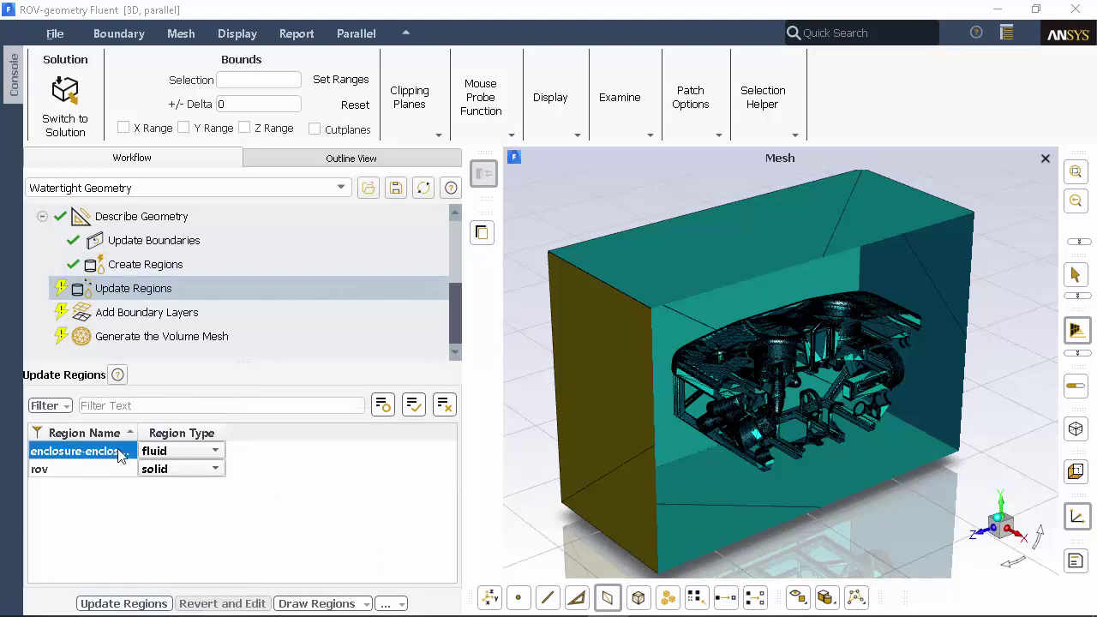
click(120, 451)
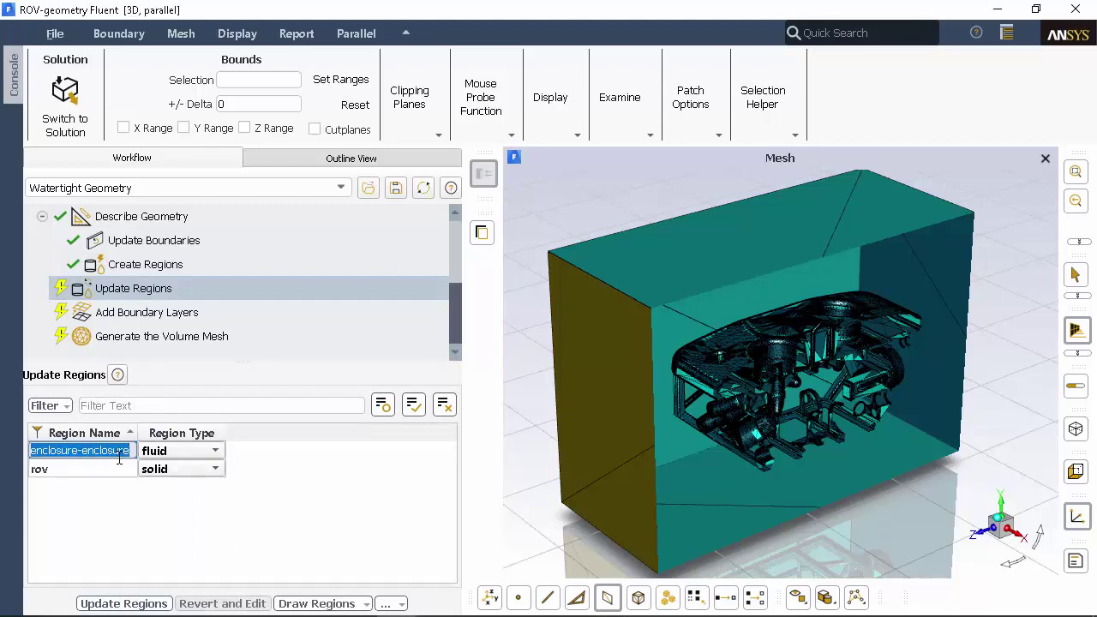
text(water)
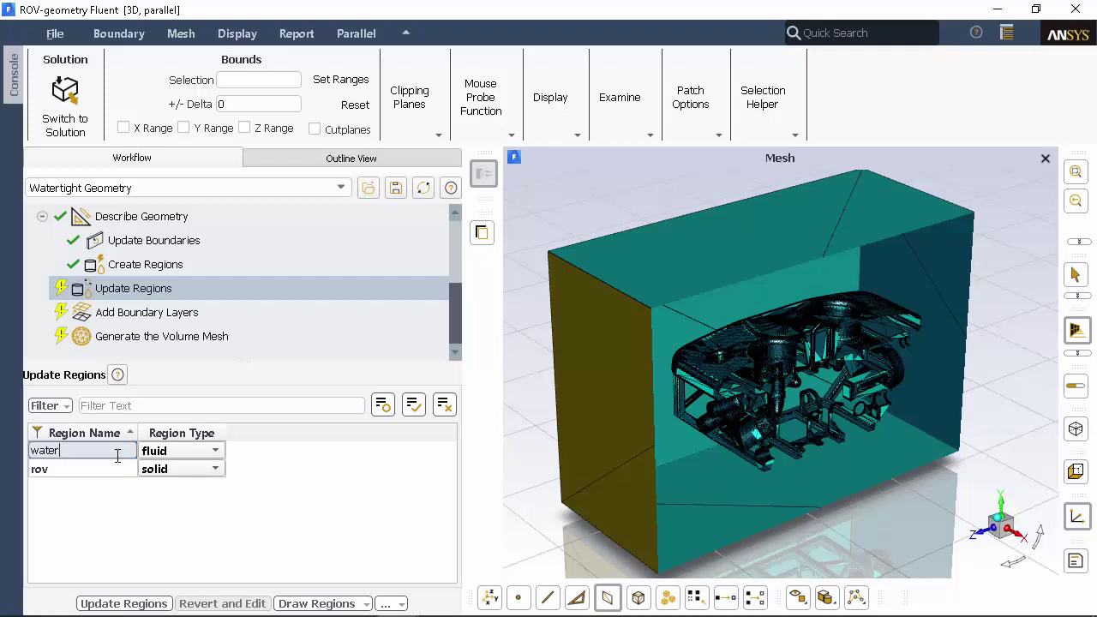
key(Return)
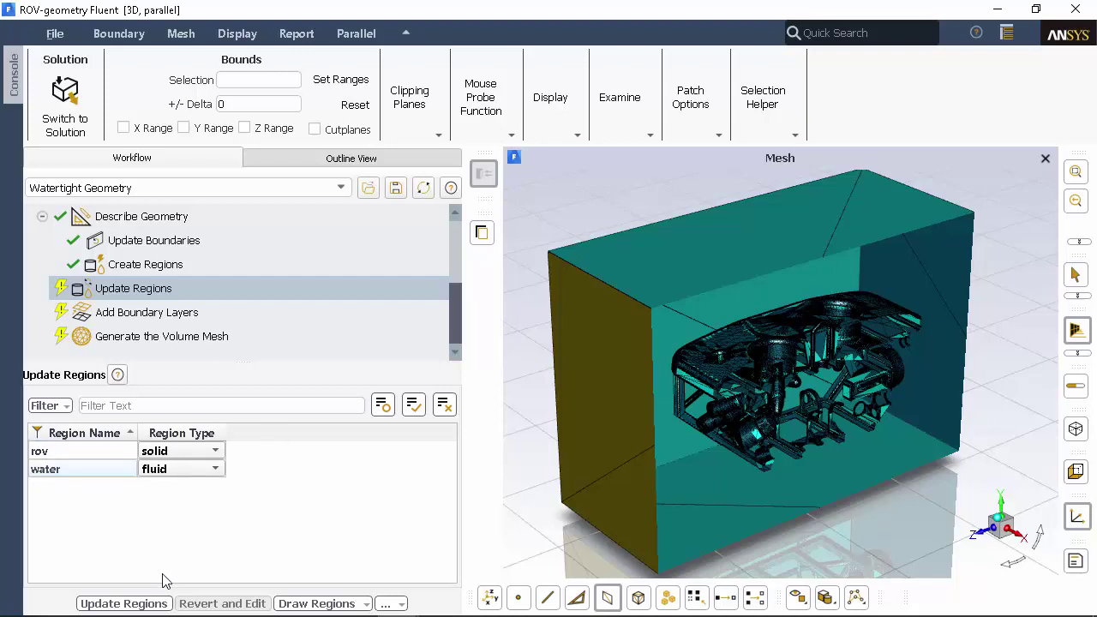
click(159, 603)
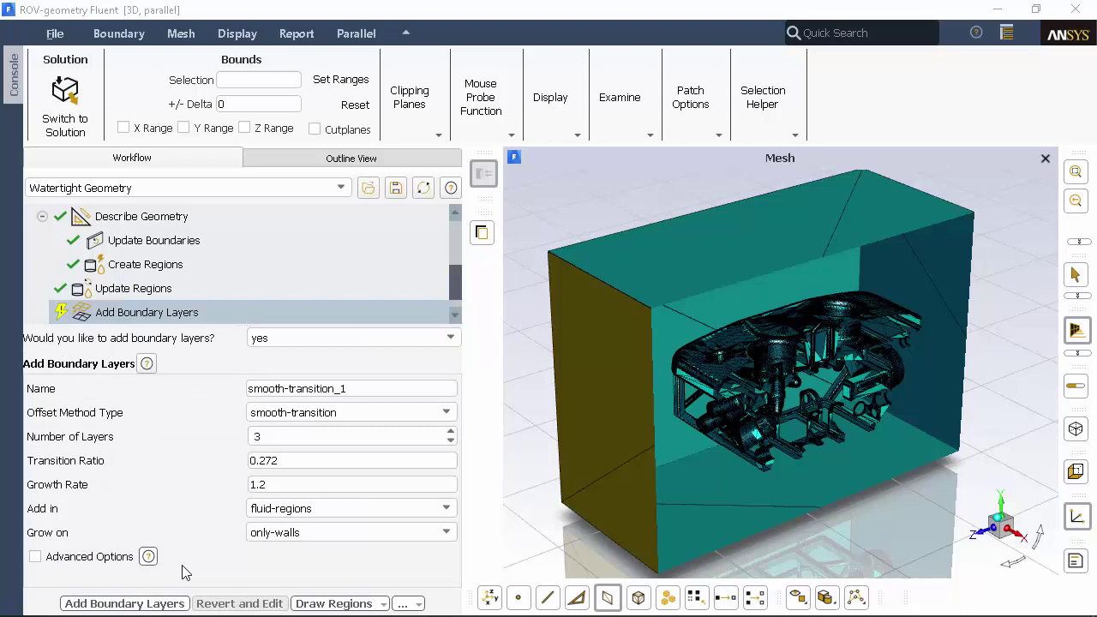
Step: Add 5 smooth-transition boundary layers to the ROV enclosure
double_click(278, 435)
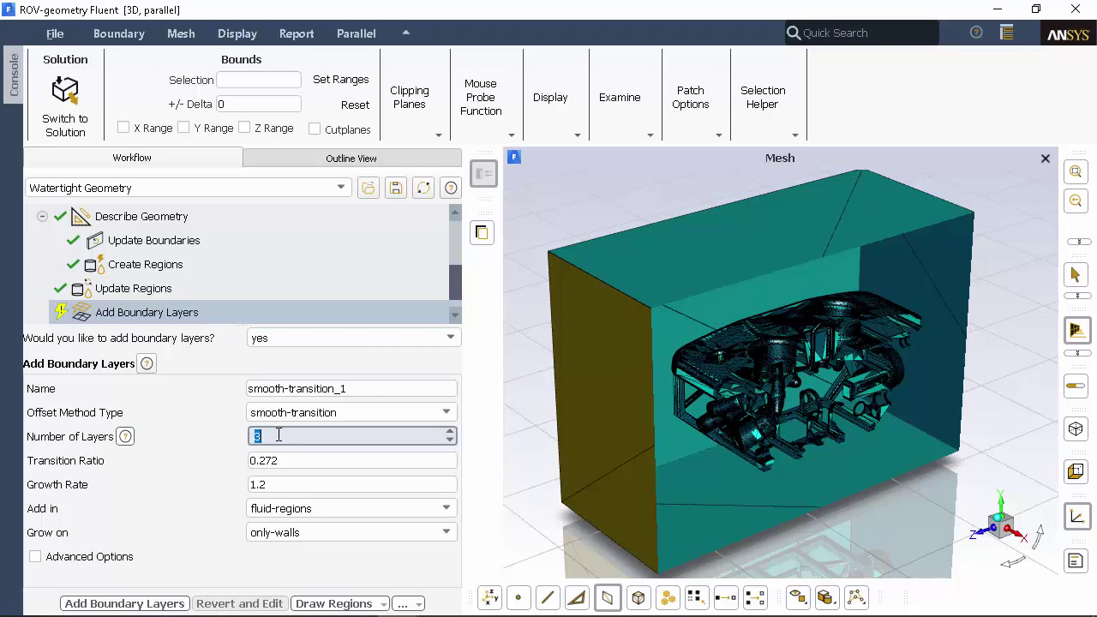
text(5)
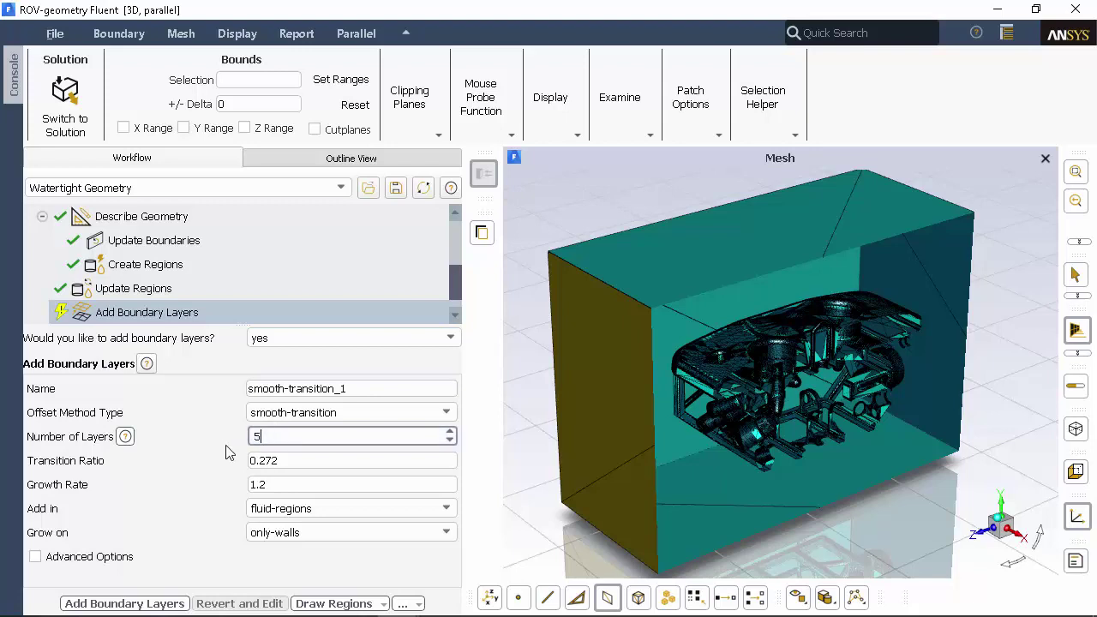
click(147, 604)
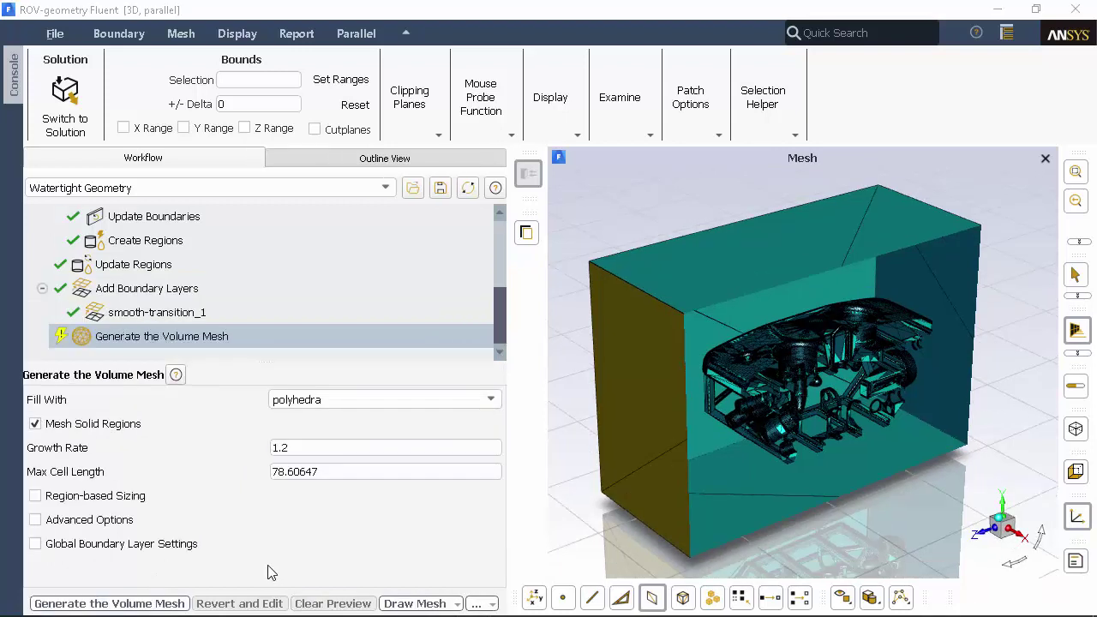
Step: Generate a poly-hexcore volume mesh with solid regions excluded from meshing
click(97, 417)
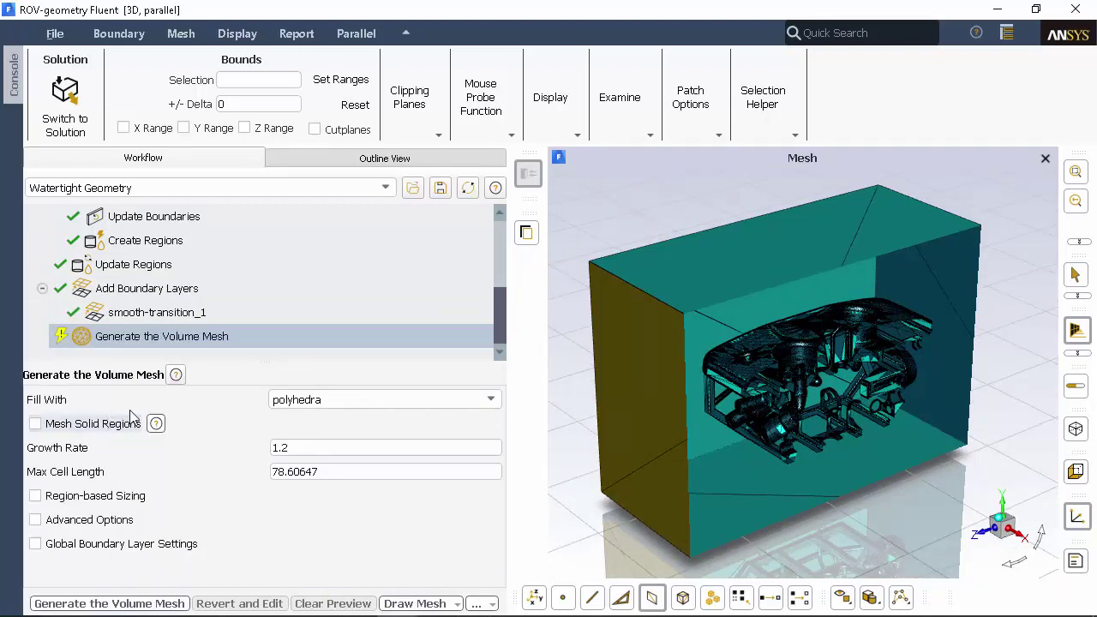
click(317, 402)
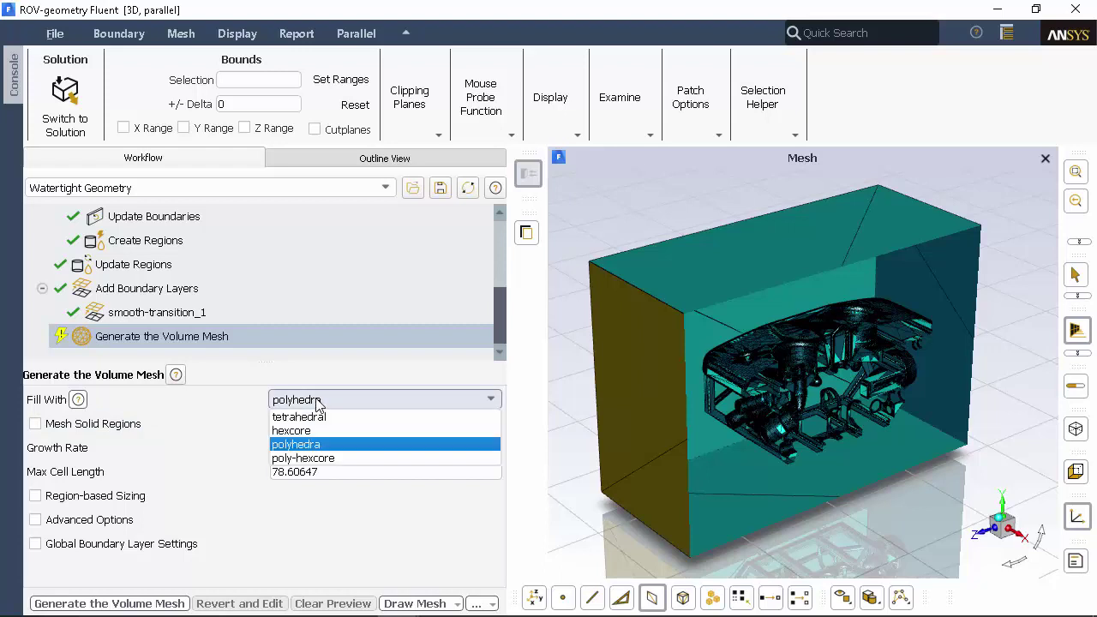
click(317, 459)
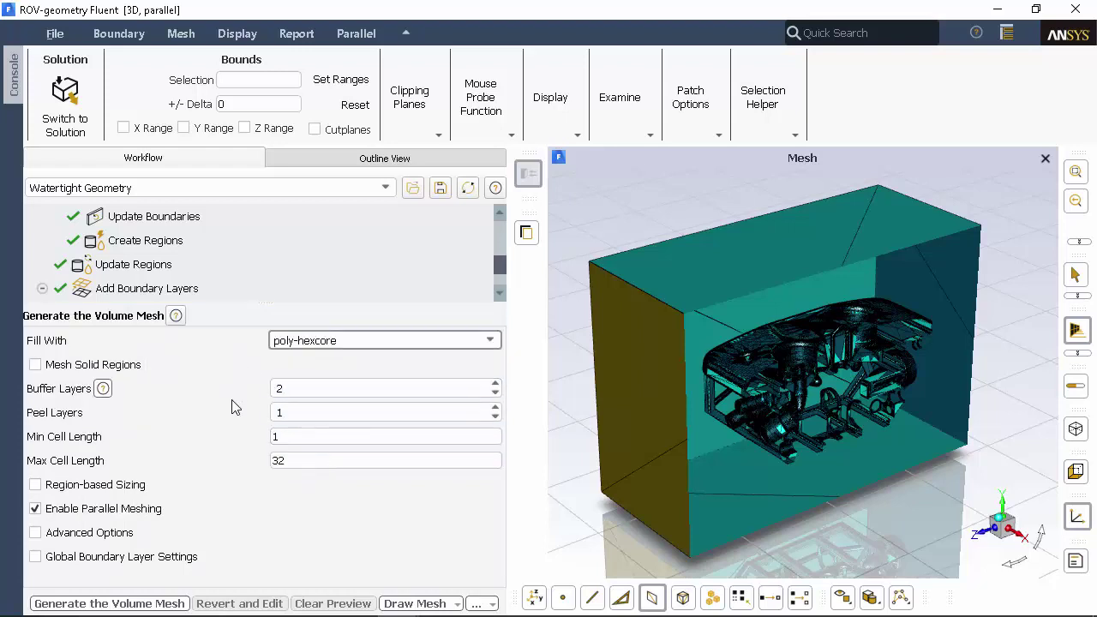
click(137, 604)
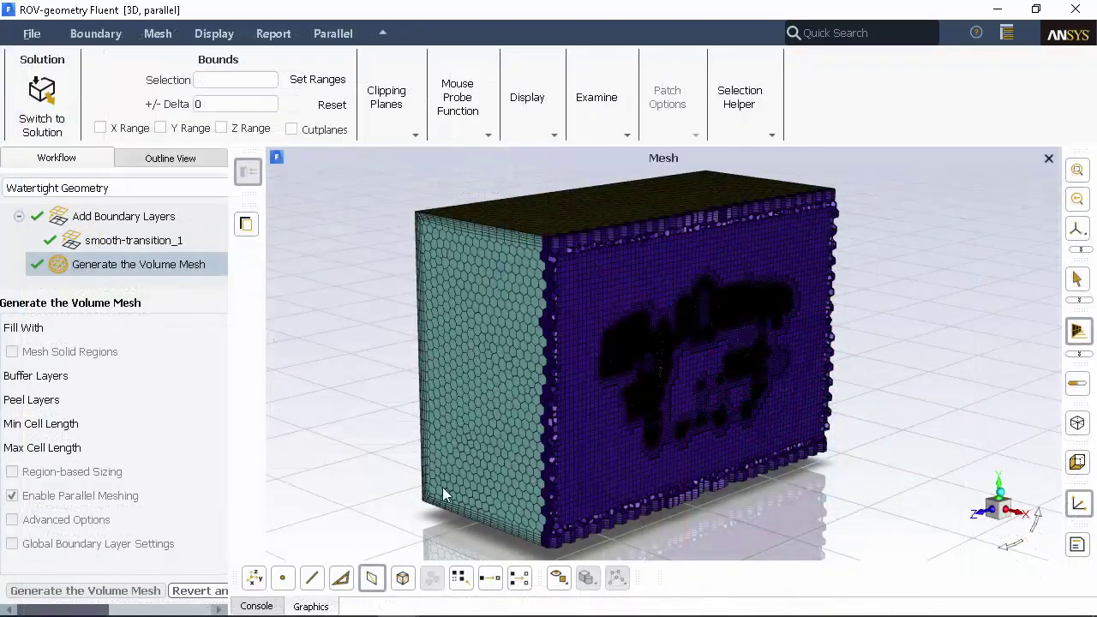
Step: Read the console report: 31941426 cells, minimum orthogonal quality 0.06
click(261, 606)
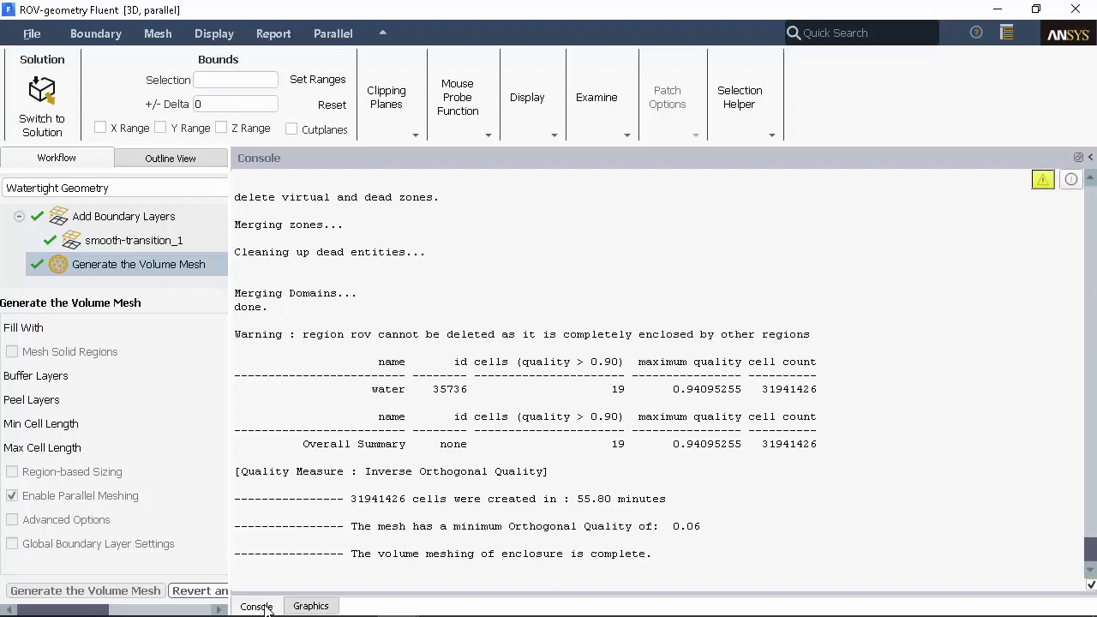
Step: Return to the 3D view and rotate and zoom into the poly-hexcore mesh around the ROV parts
click(310, 606)
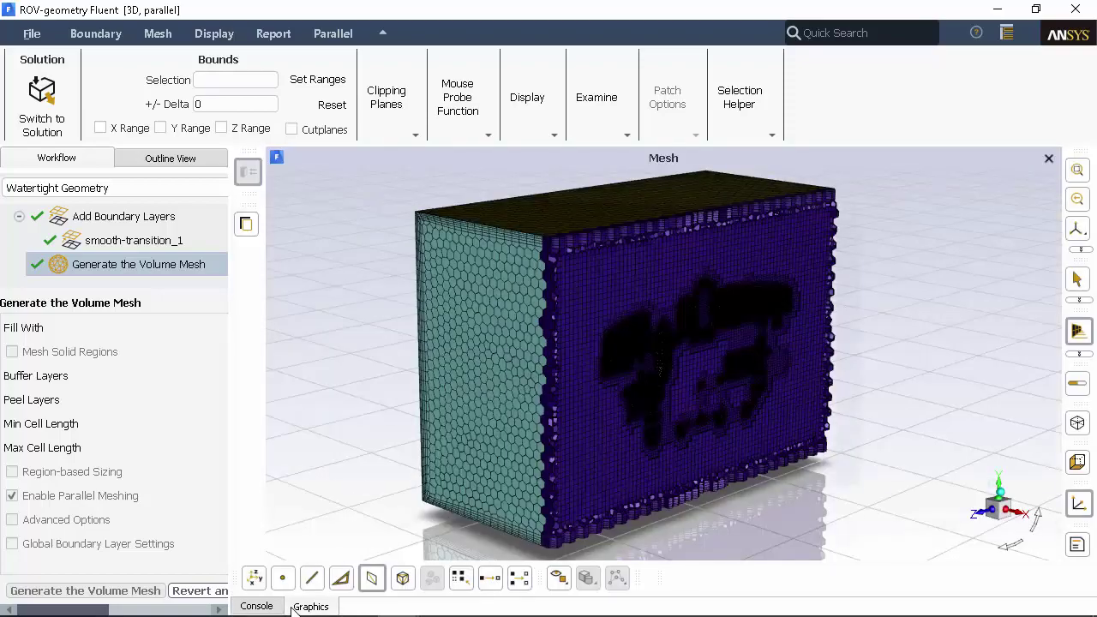
drag(797, 360, 620, 351)
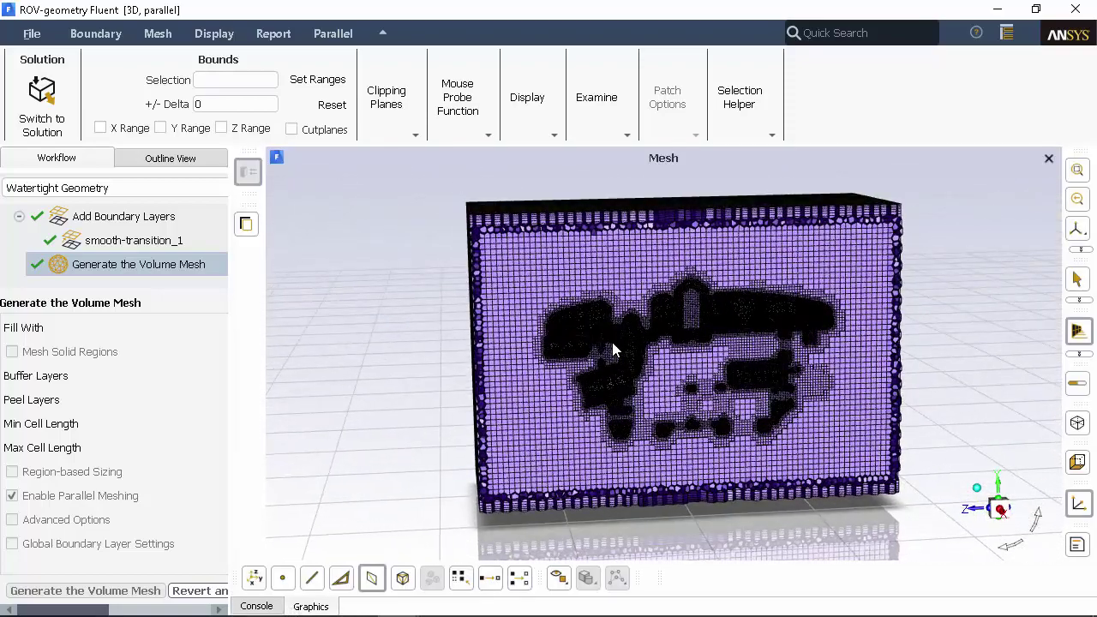
scroll(611, 347, up, 5)
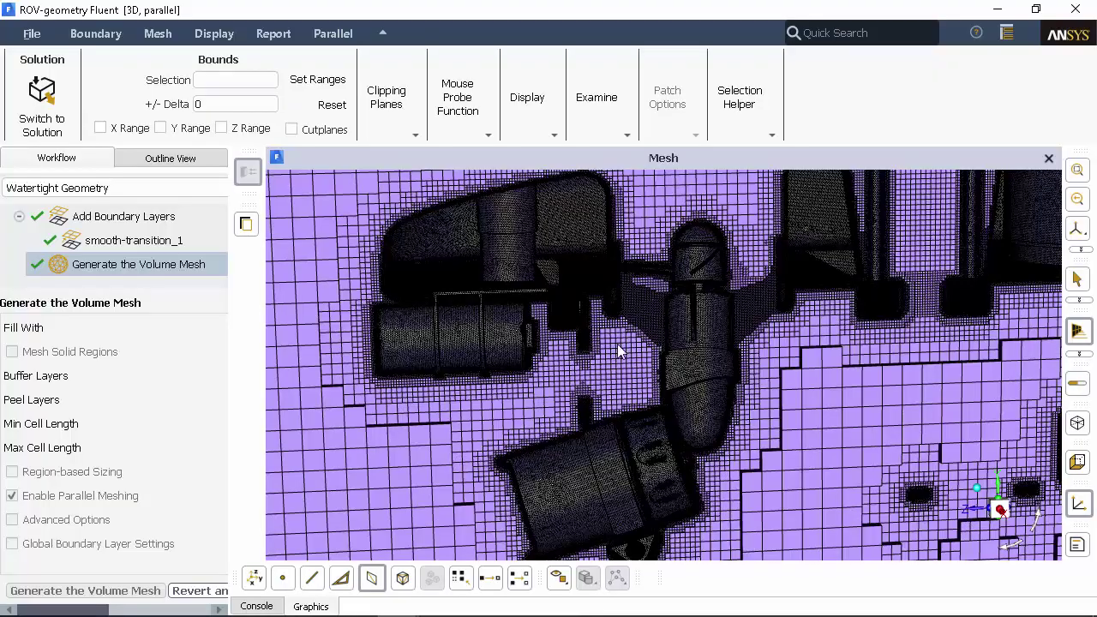
drag(992, 347, 837, 369)
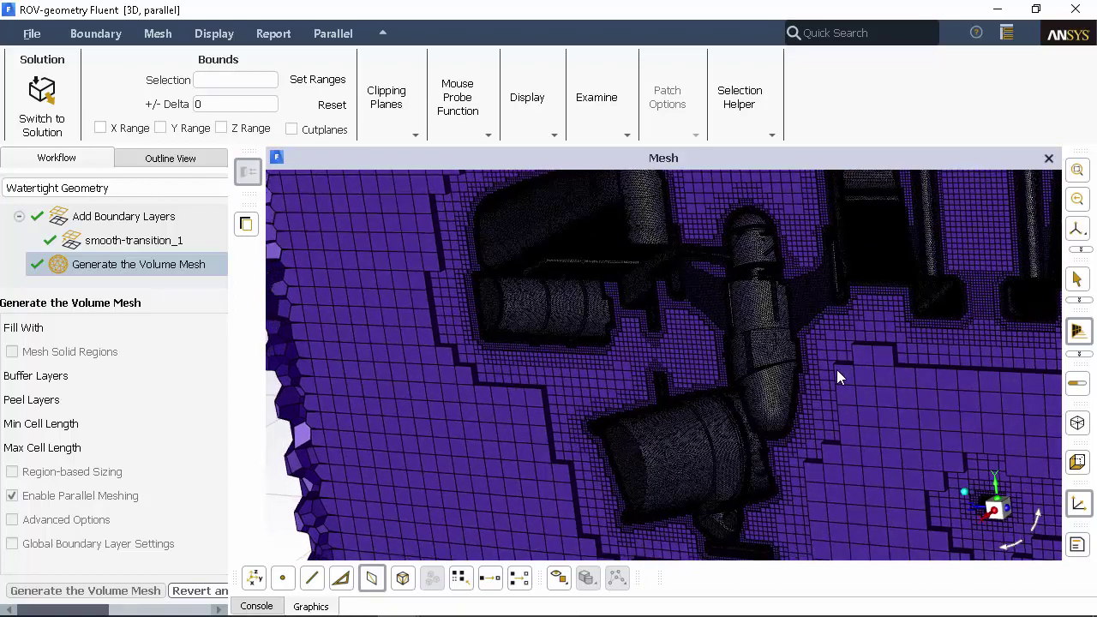
click(1077, 299)
click(1018, 309)
drag(997, 350, 964, 385)
drag(891, 358, 845, 338)
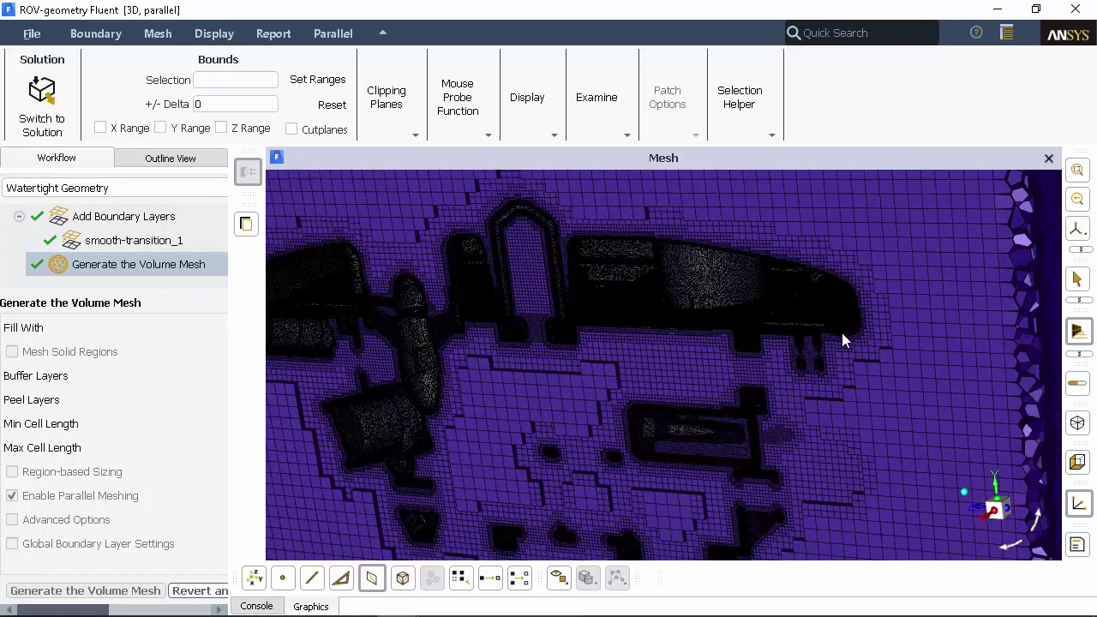